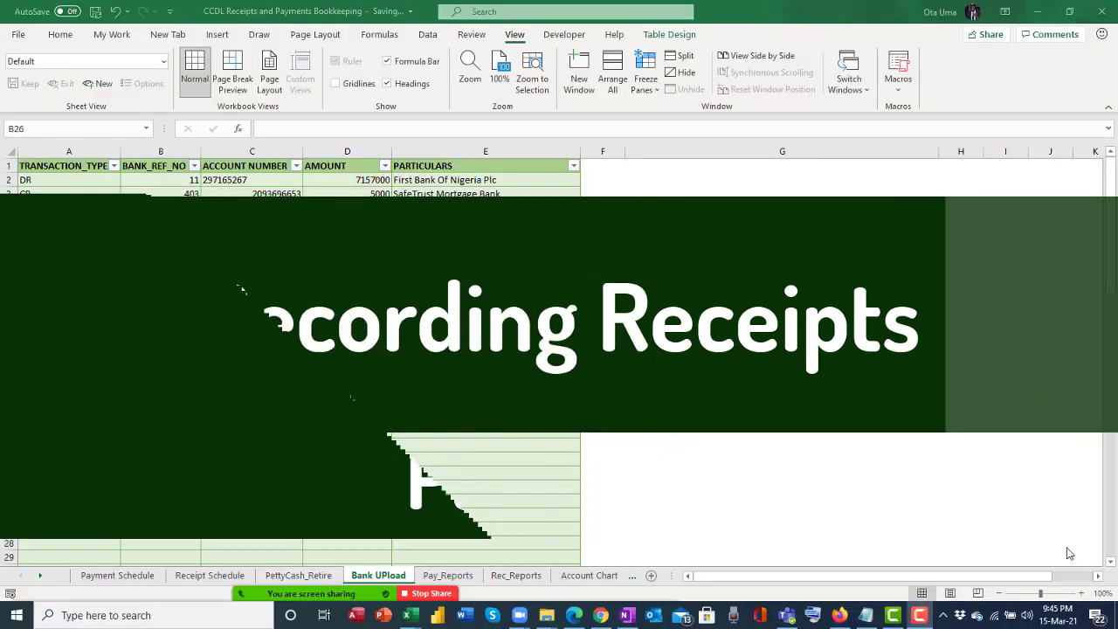
Open the Receipt Schedule sheet and inspect its first Project Code and Account Code cells, H8 and I8
left_click(184, 578)
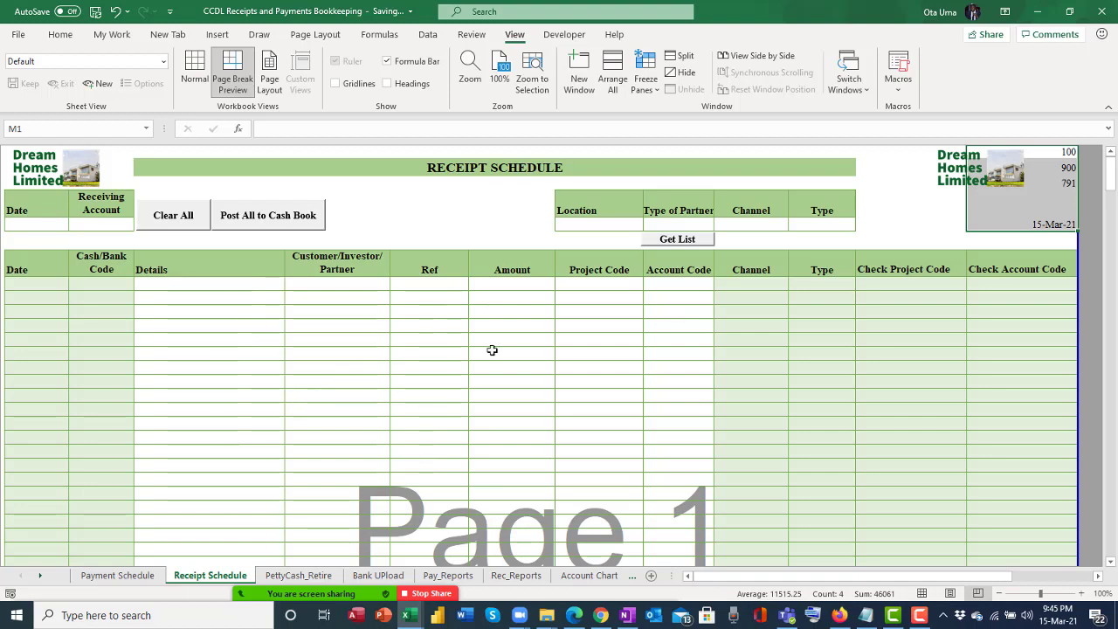
left_click(600, 283)
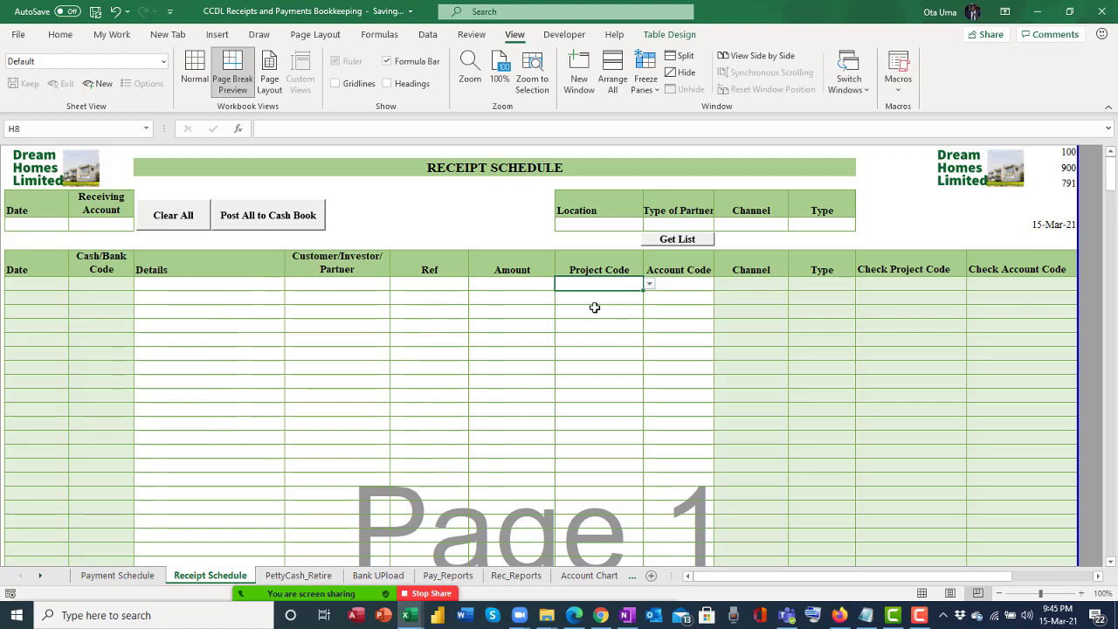
left_click(691, 288)
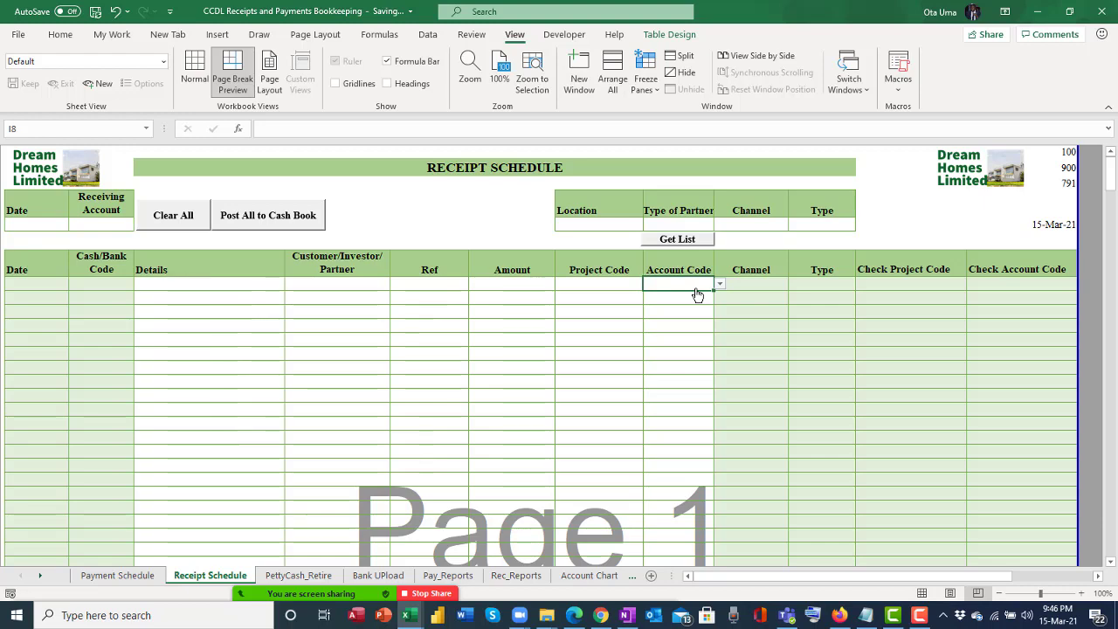
left_click(596, 576)
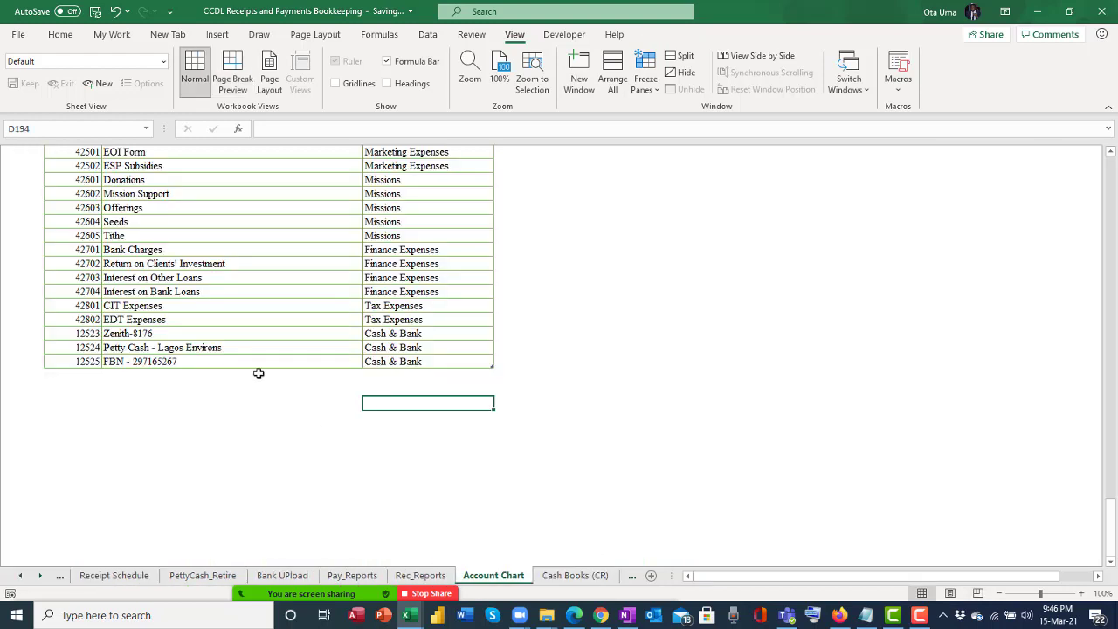
scroll(262, 349, "up", 10)
scroll(264, 350, "up", 6)
scroll(265, 350, "up", 5)
scroll(265, 349, "up", 3)
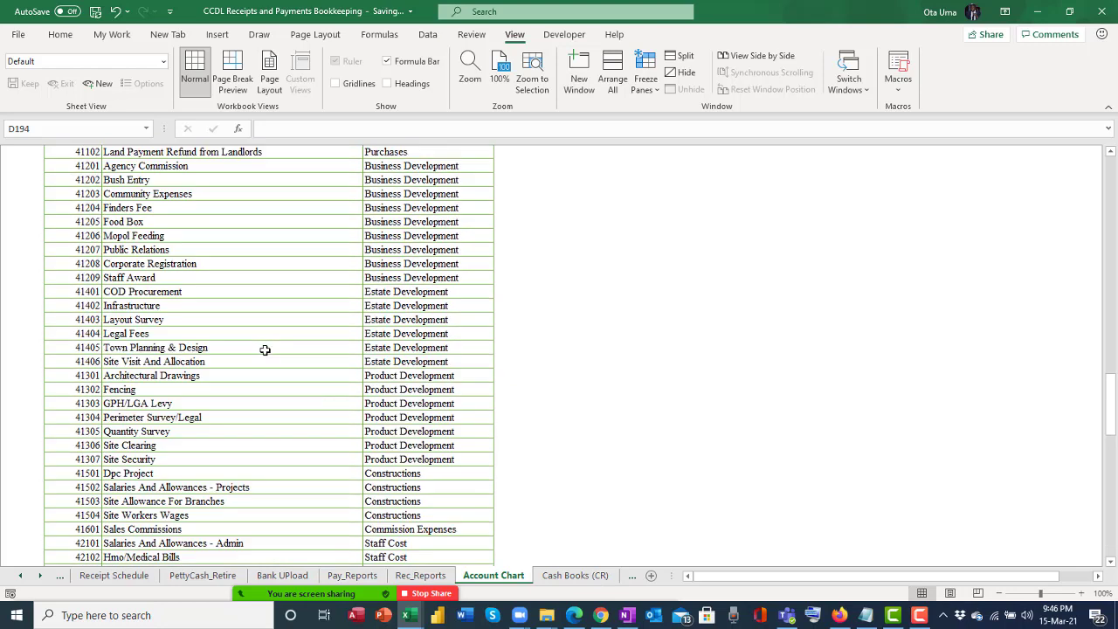
scroll(265, 349, "up", 1)
scroll(264, 349, "up", 5)
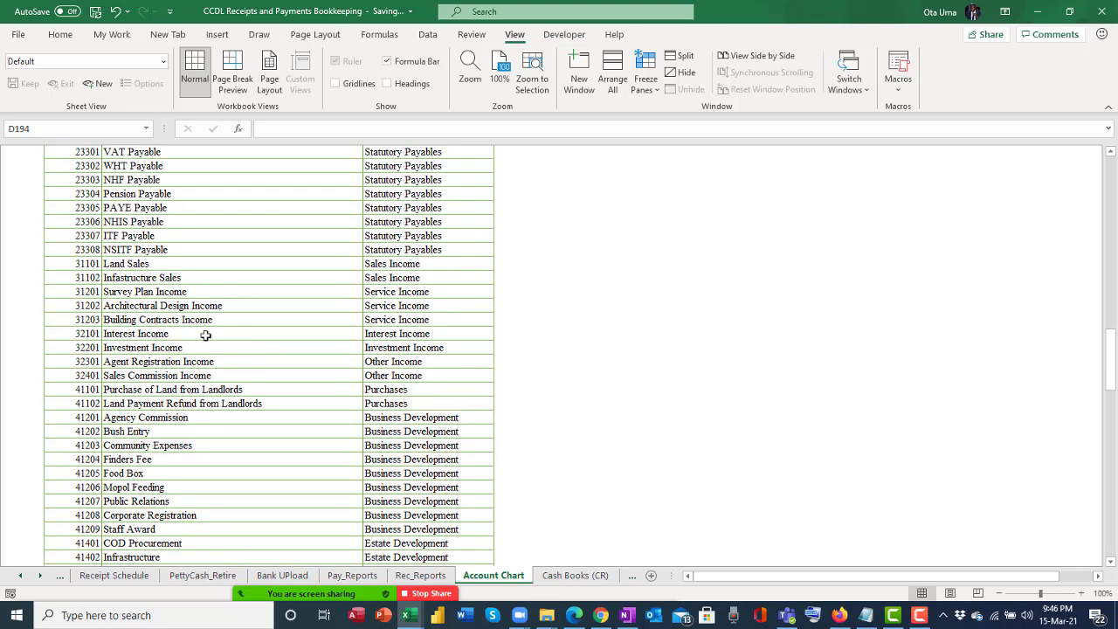
left_click(88, 264)
left_click(201, 262)
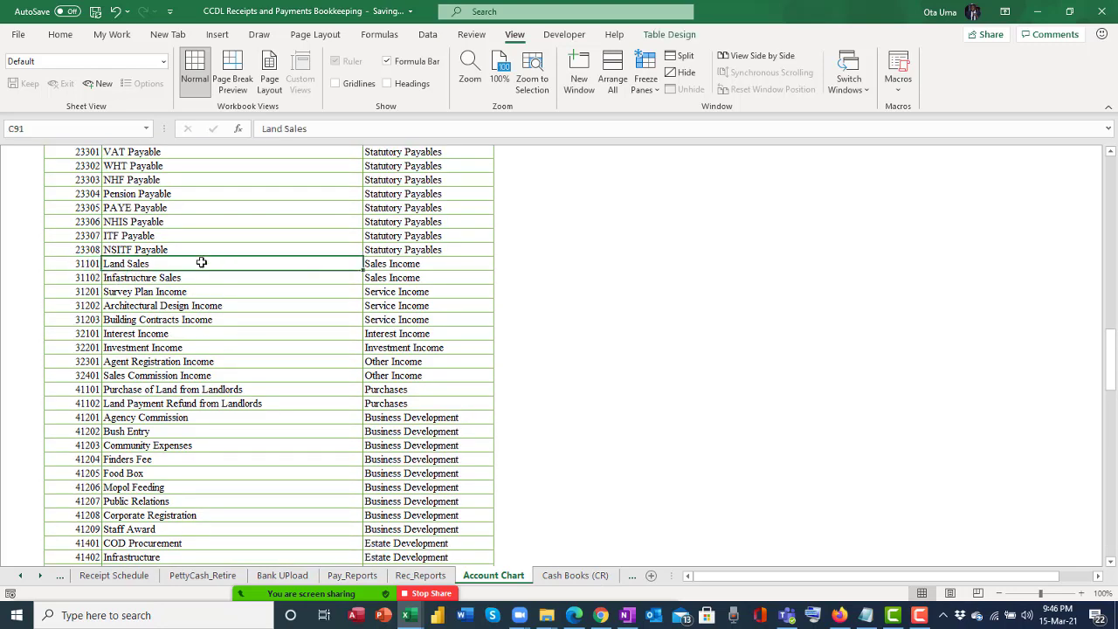
left_click(126, 277)
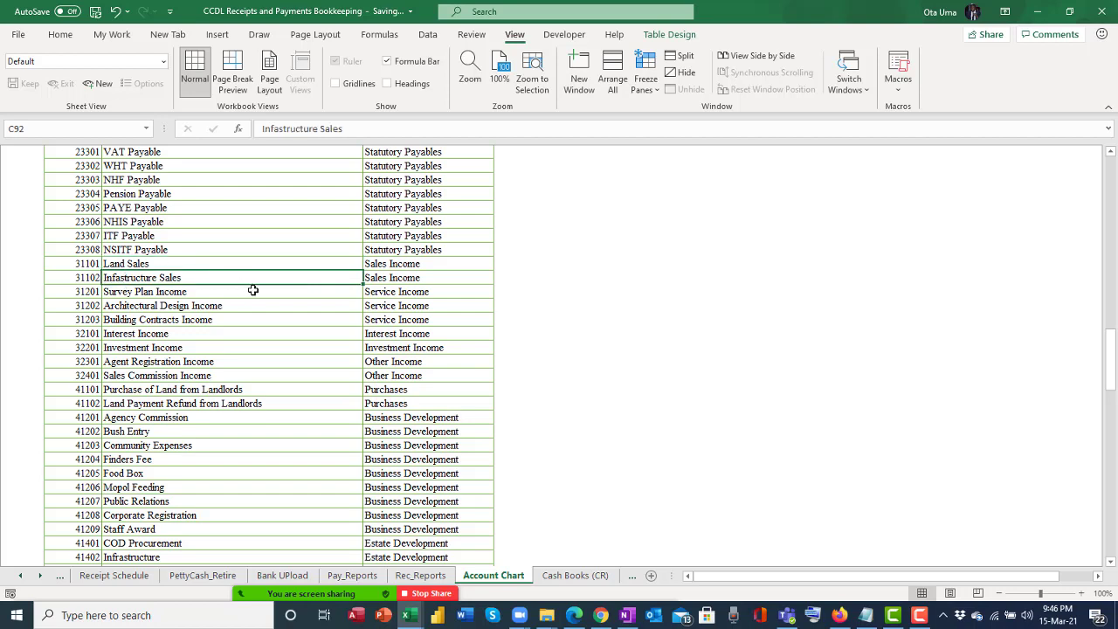
left_click(415, 293)
left_click(416, 307)
left_click(418, 326)
left_click(419, 338)
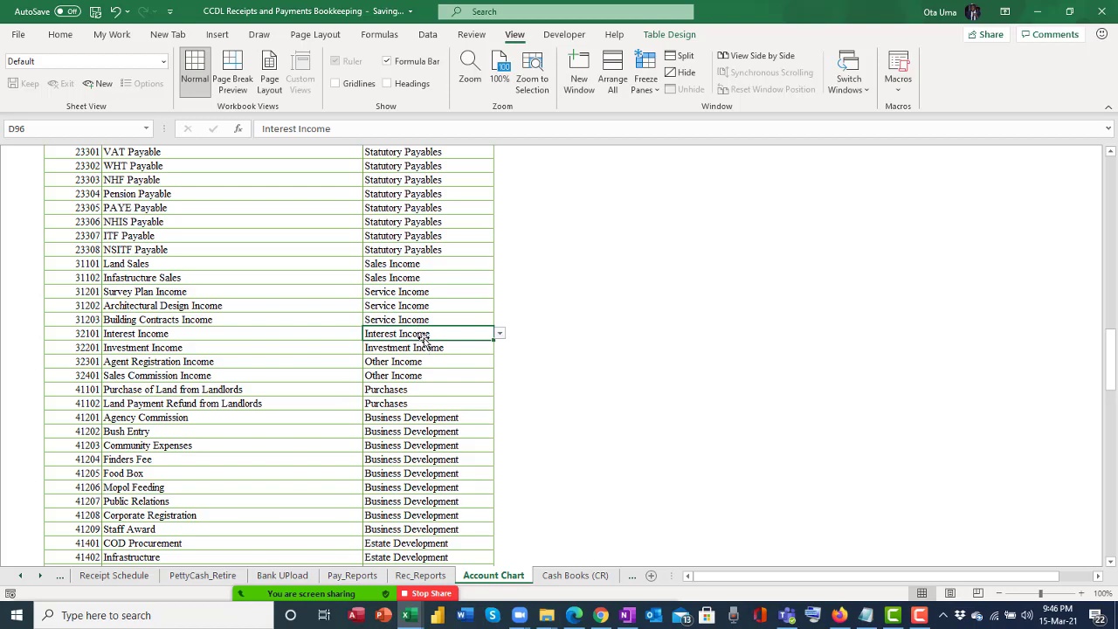
left_click(423, 349)
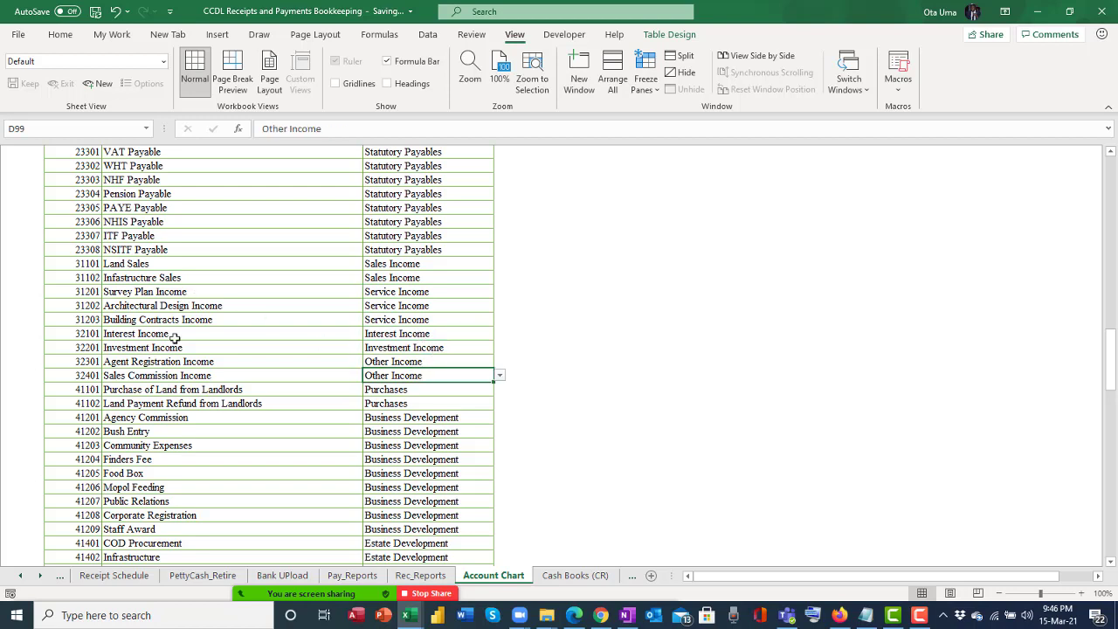
left_click(185, 365)
left_click(201, 378)
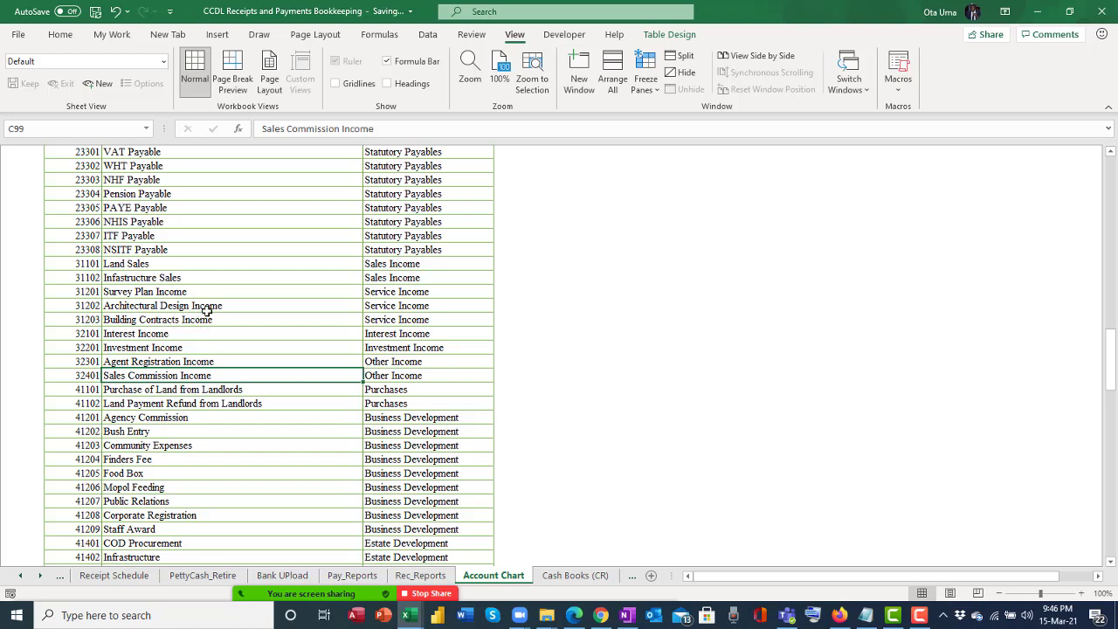
left_click(208, 309)
left_click(171, 291)
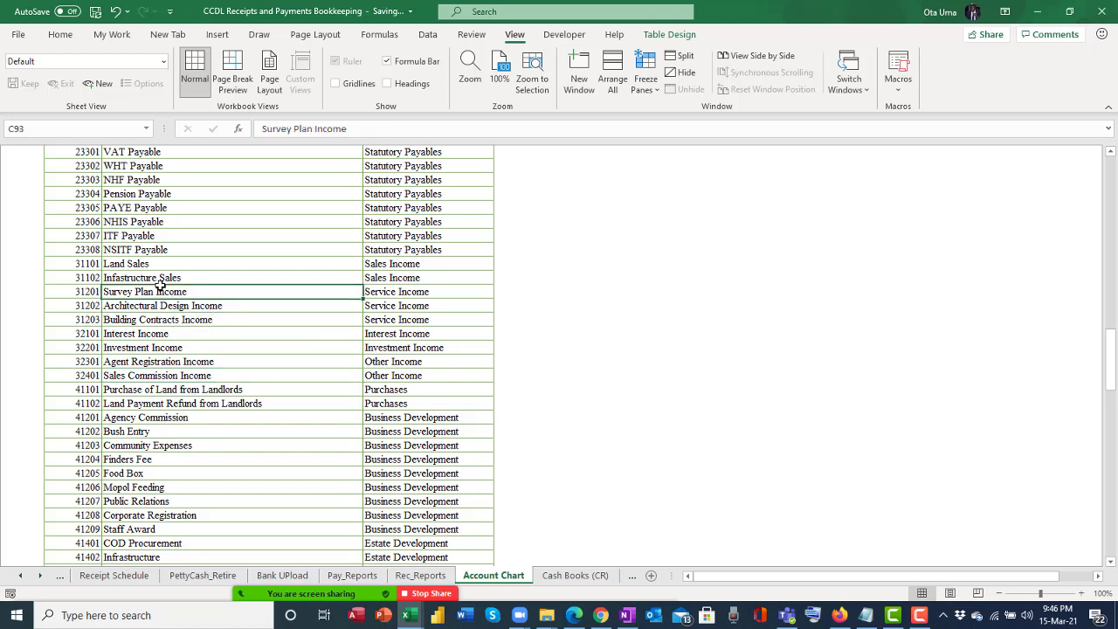
left_click(187, 320)
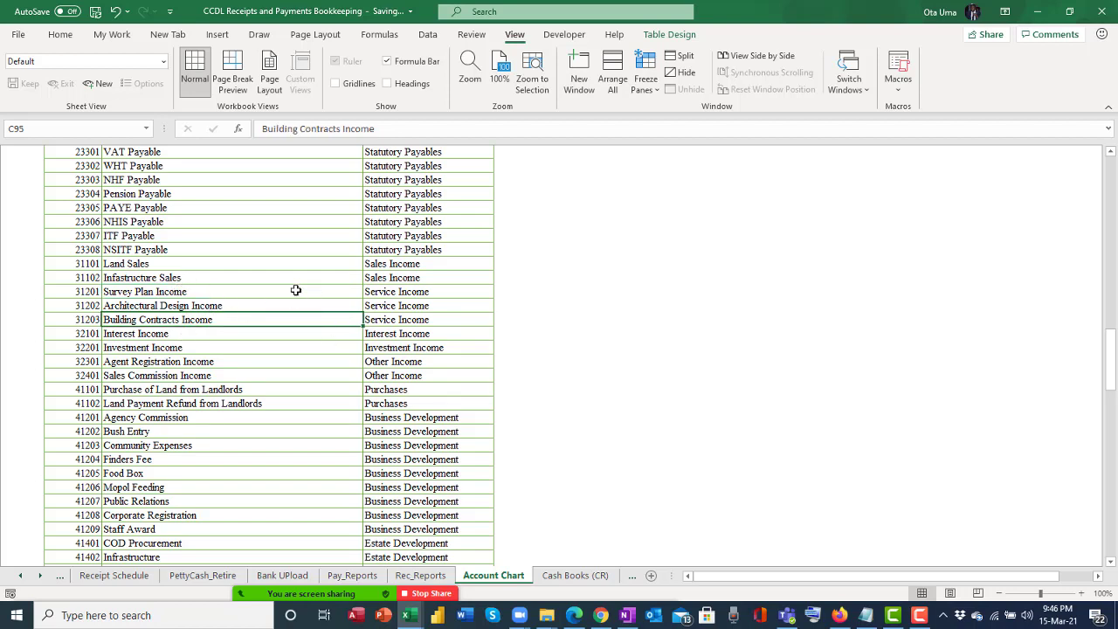
left_click(190, 266)
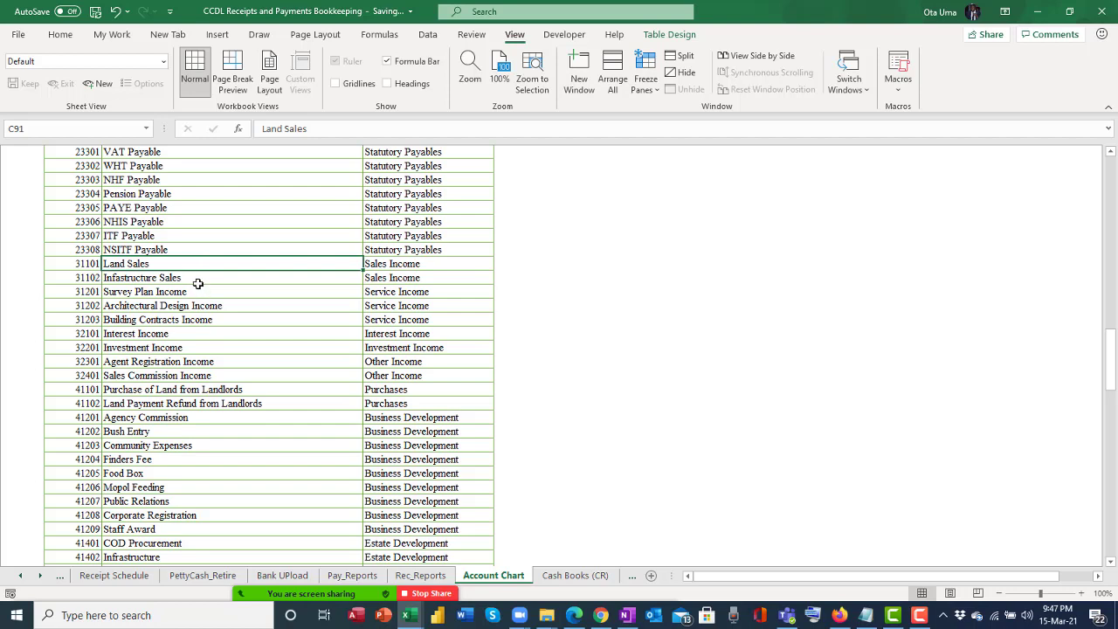
key("Down")
key("Down")
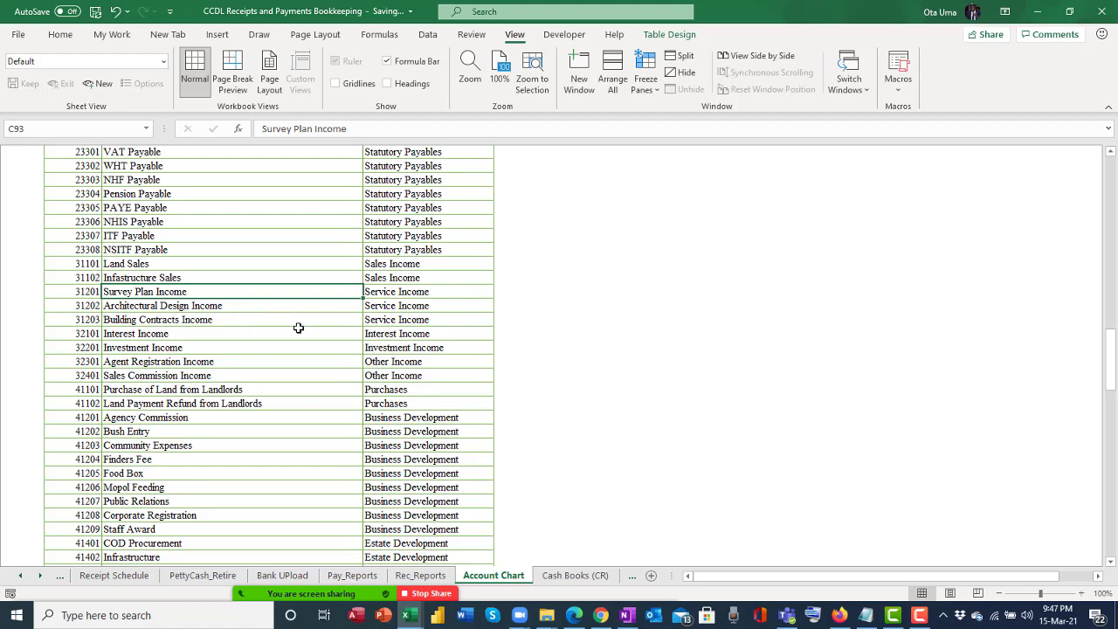
left_click(123, 581)
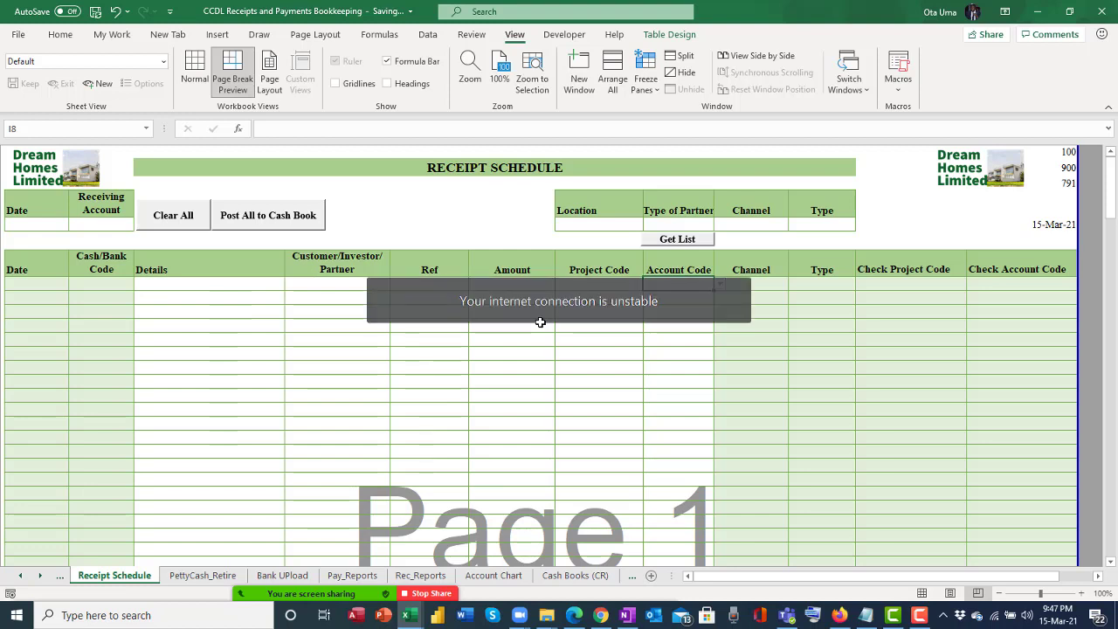
Enter 1/3/21 (01-Mar-21) as the receipt date and choose Ecobank-1061 as the receiving account
left_click(49, 226)
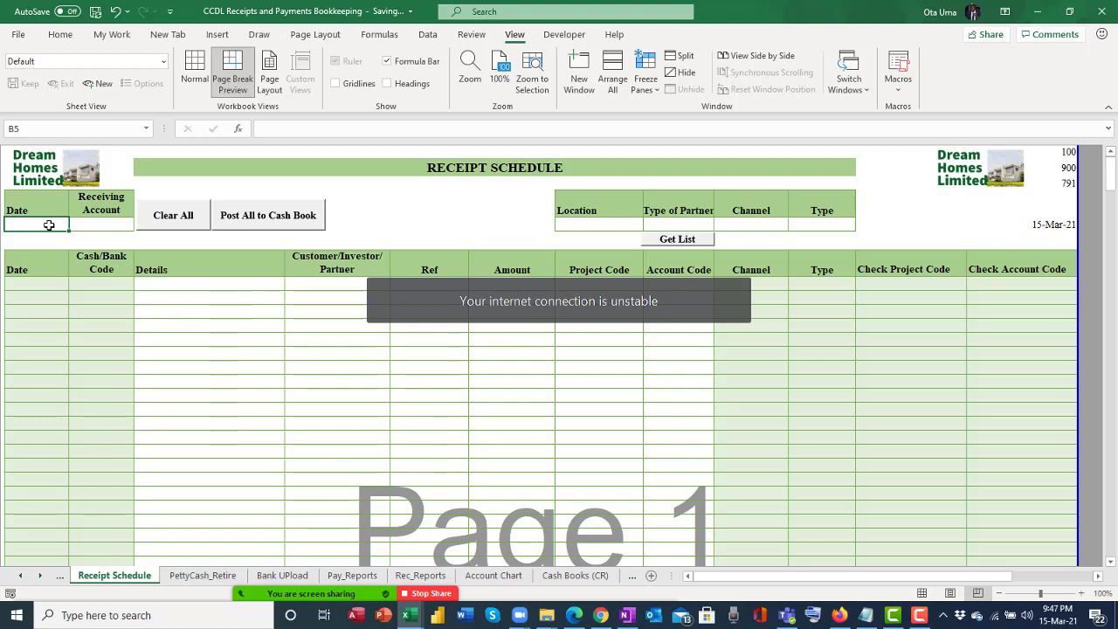
type("1/3/21")
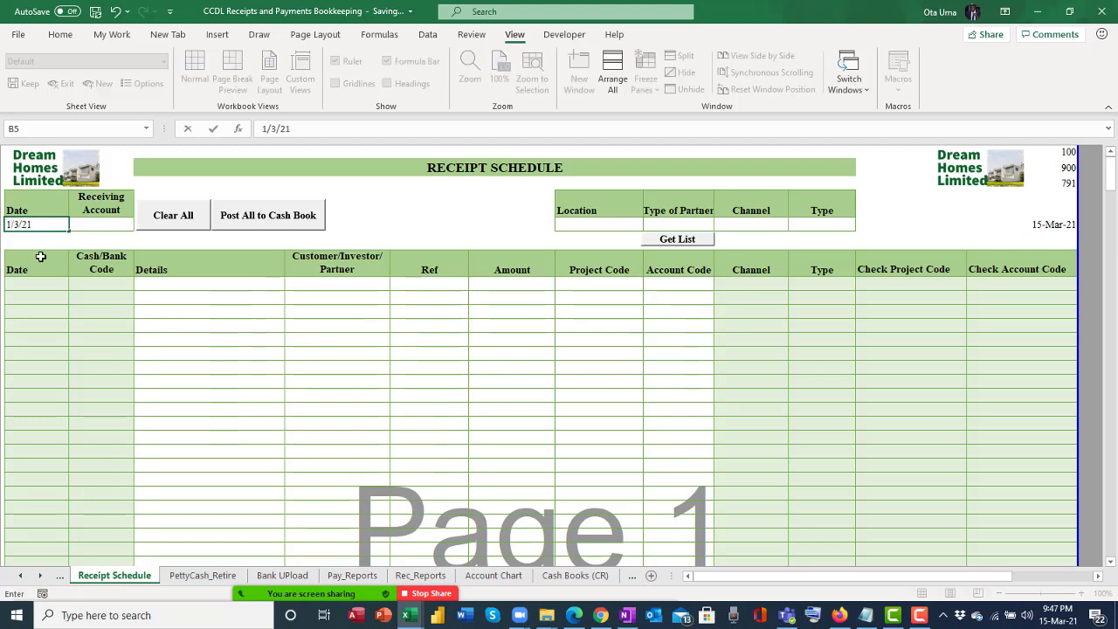
left_click(88, 228)
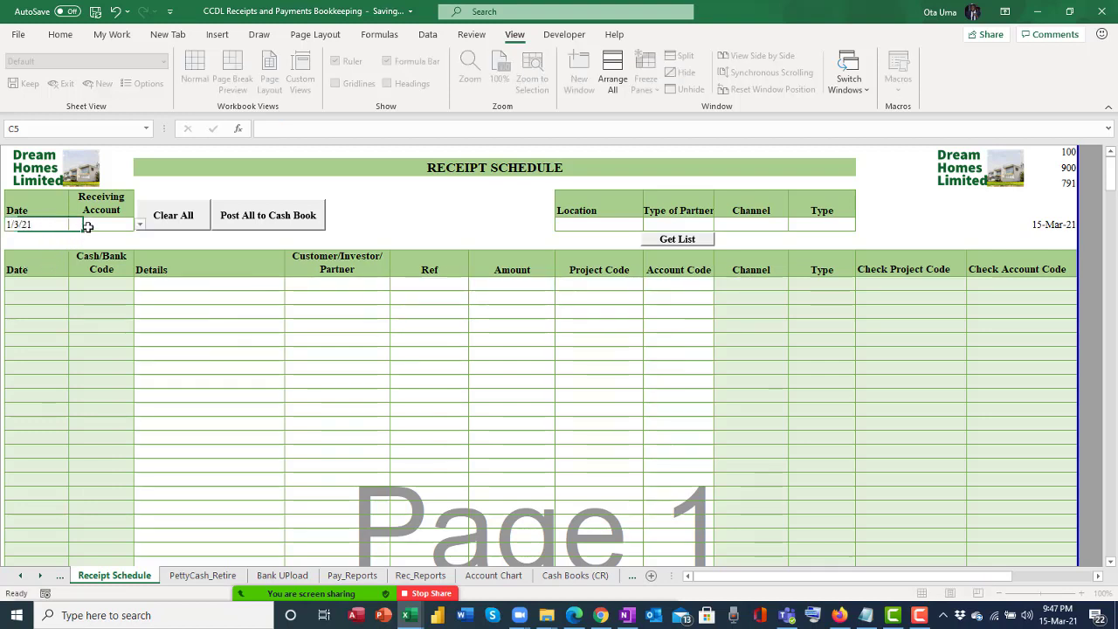
left_click(137, 227)
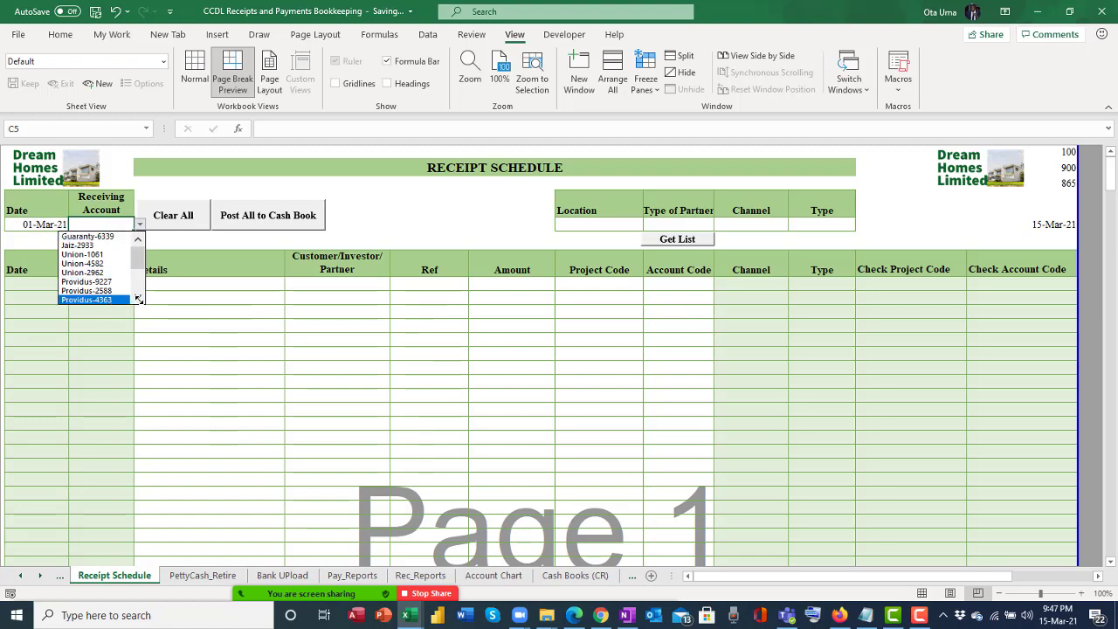
scroll(137, 299, "down", 3)
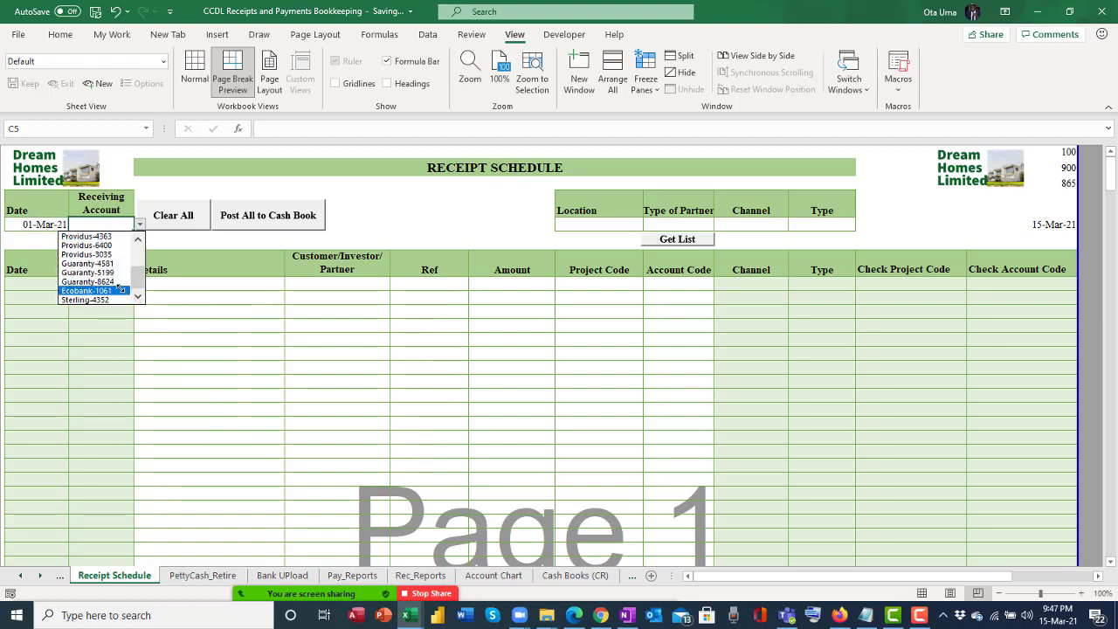
left_click(120, 290)
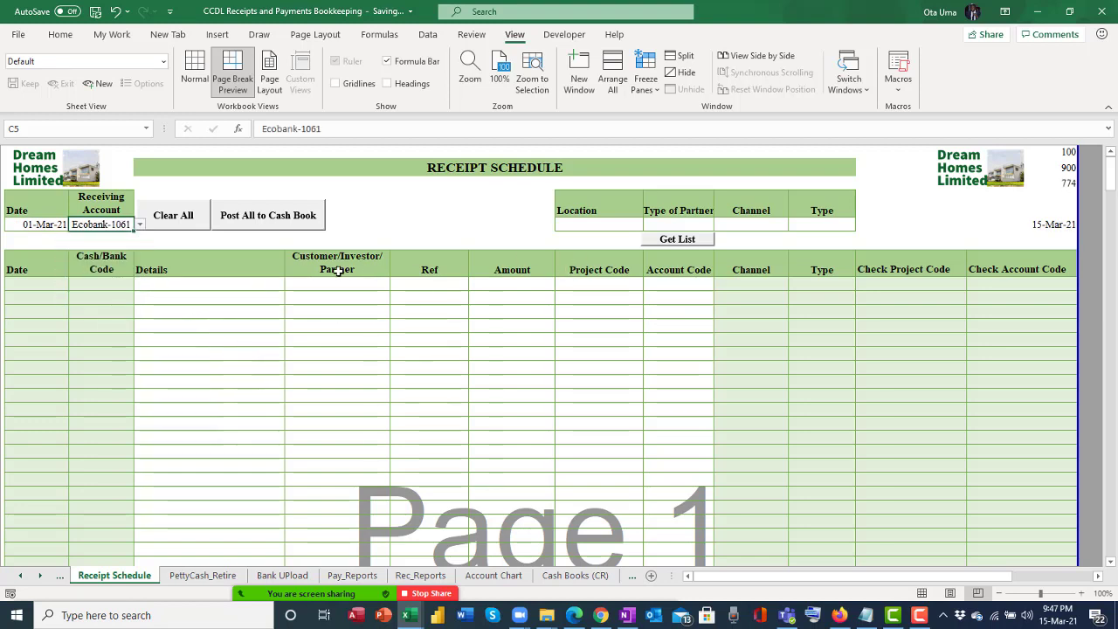
left_click(258, 286)
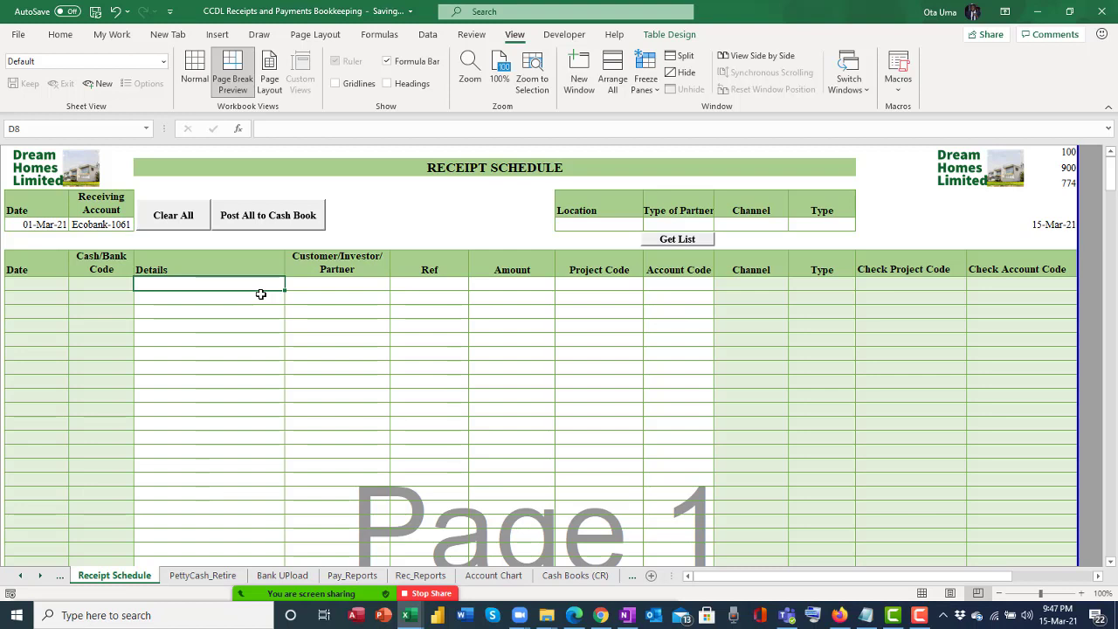
left_click(345, 286)
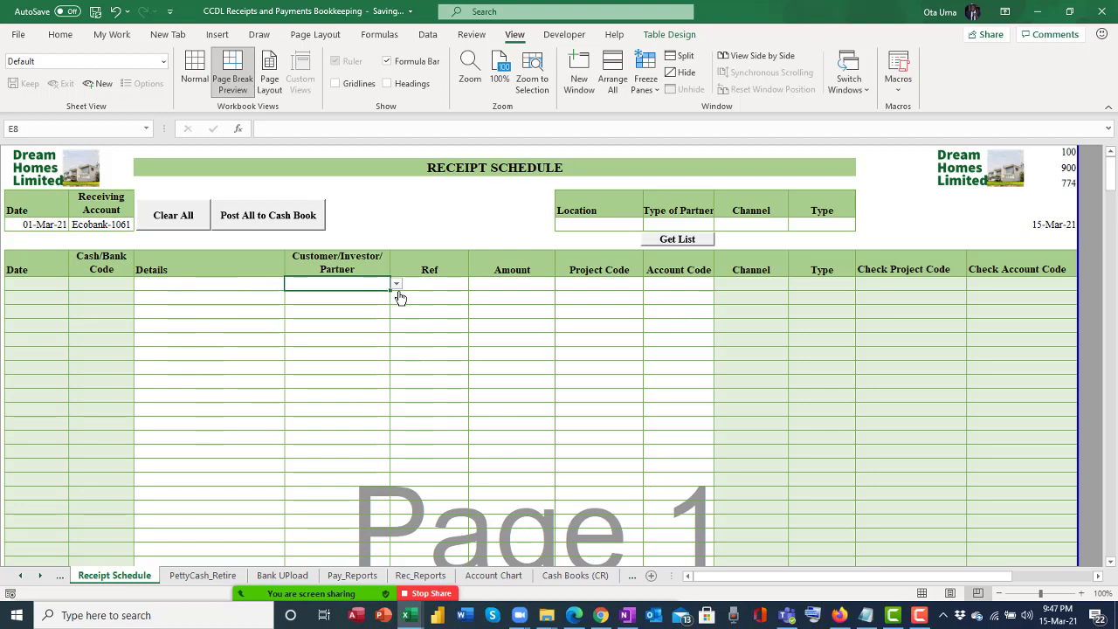
Set the Location filter to Abuja and Type of Partner to Landbuyers, then load the landbuyer list
left_click(396, 284)
left_click_drag(395, 306, 387, 374)
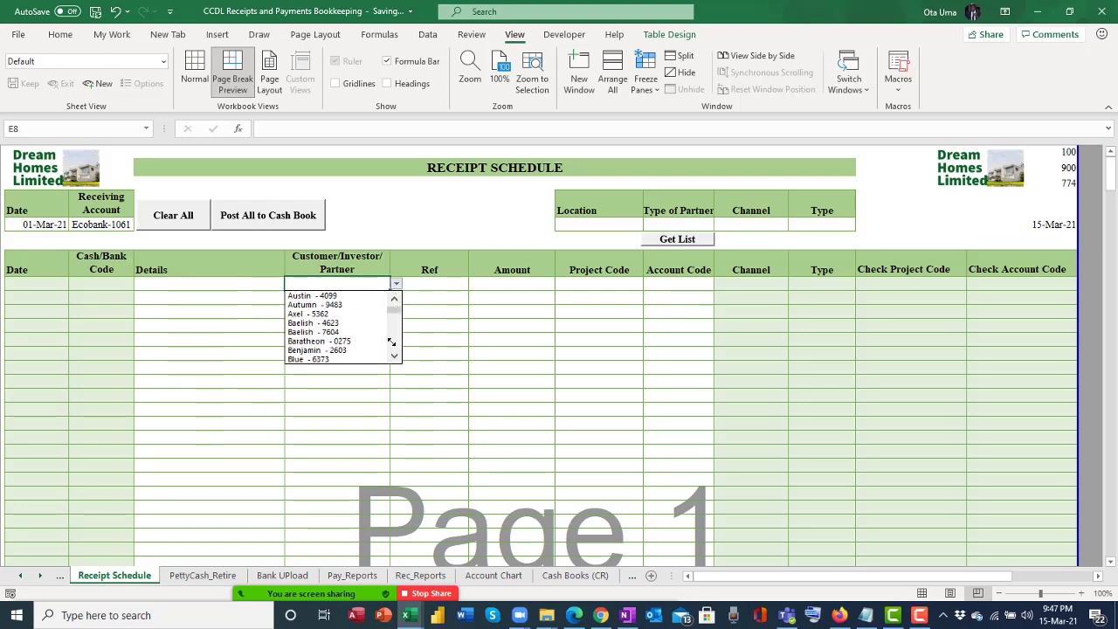
key("Escape")
left_click(583, 224)
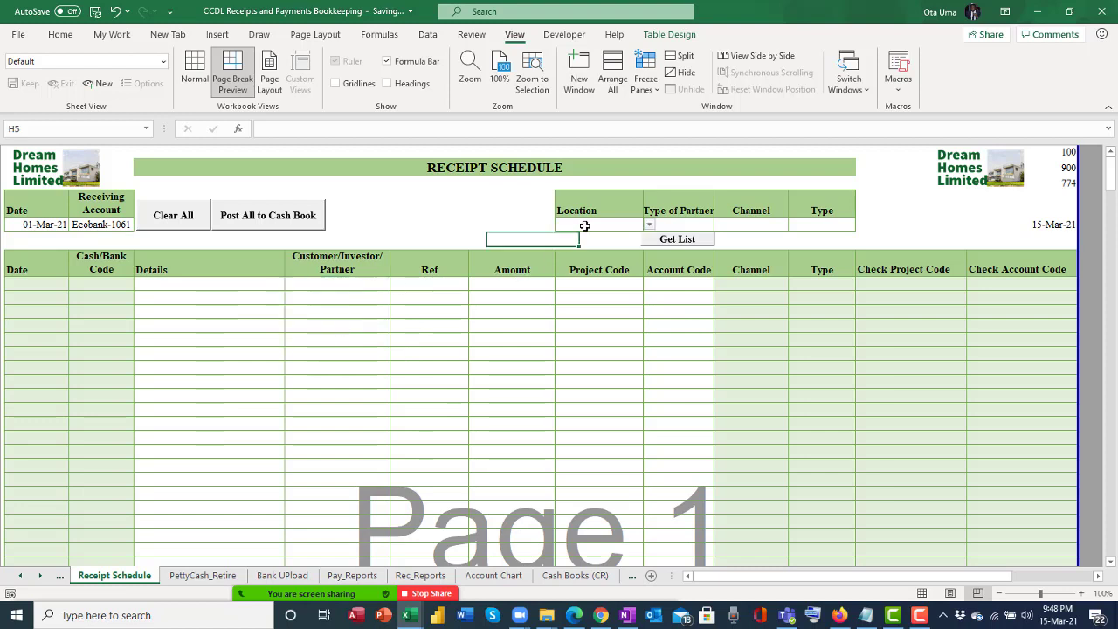
key("Tab")
left_click(616, 224)
left_click(666, 224)
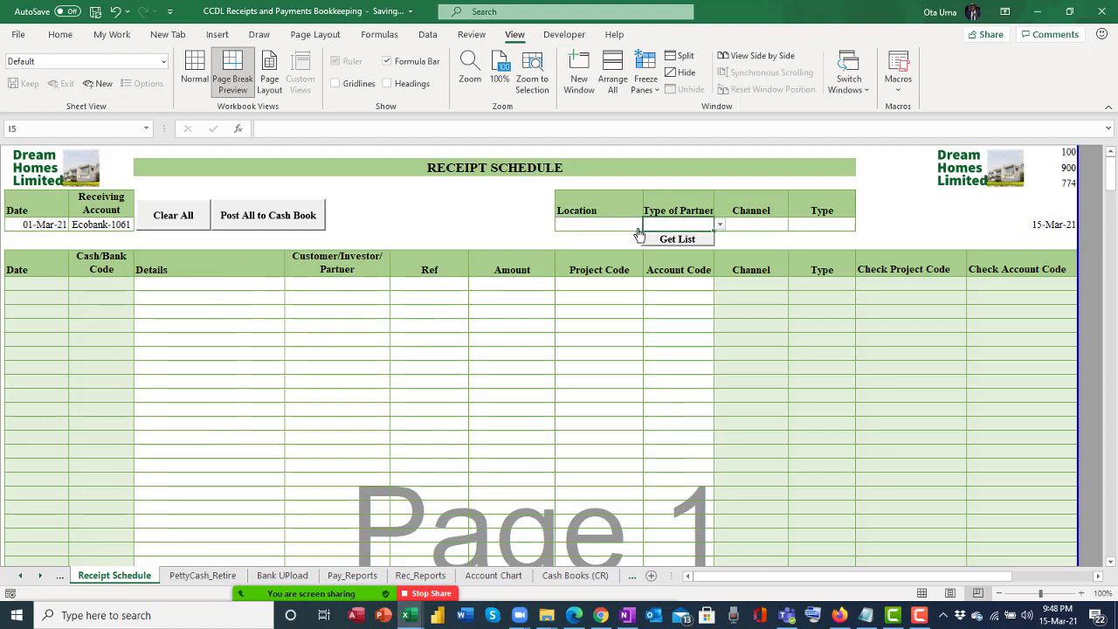
left_click(594, 213)
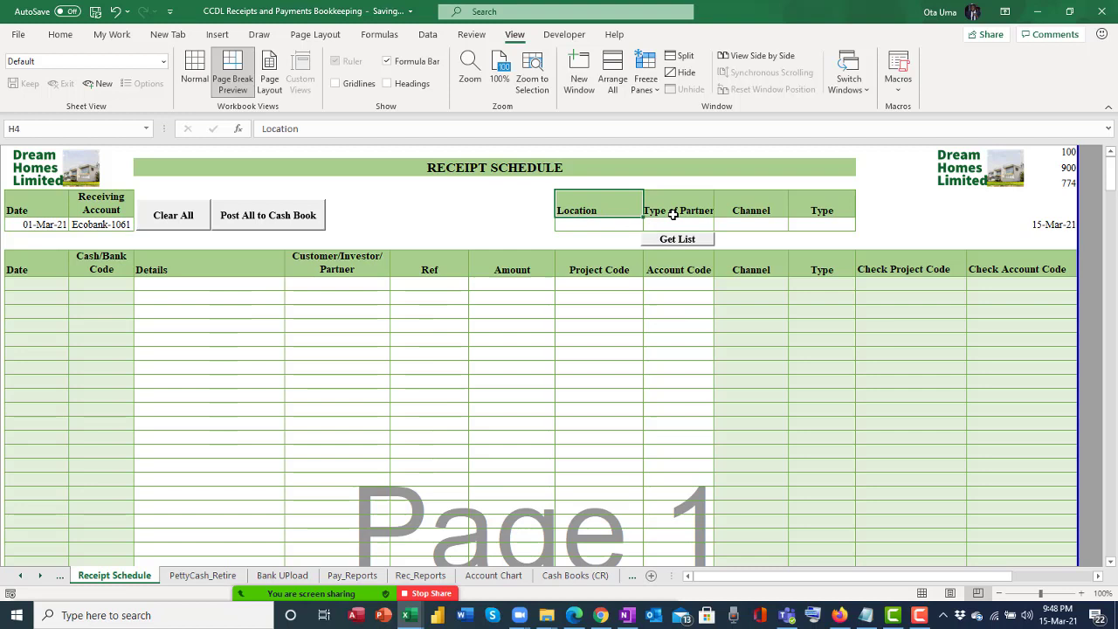
left_click(621, 225)
left_click(649, 225)
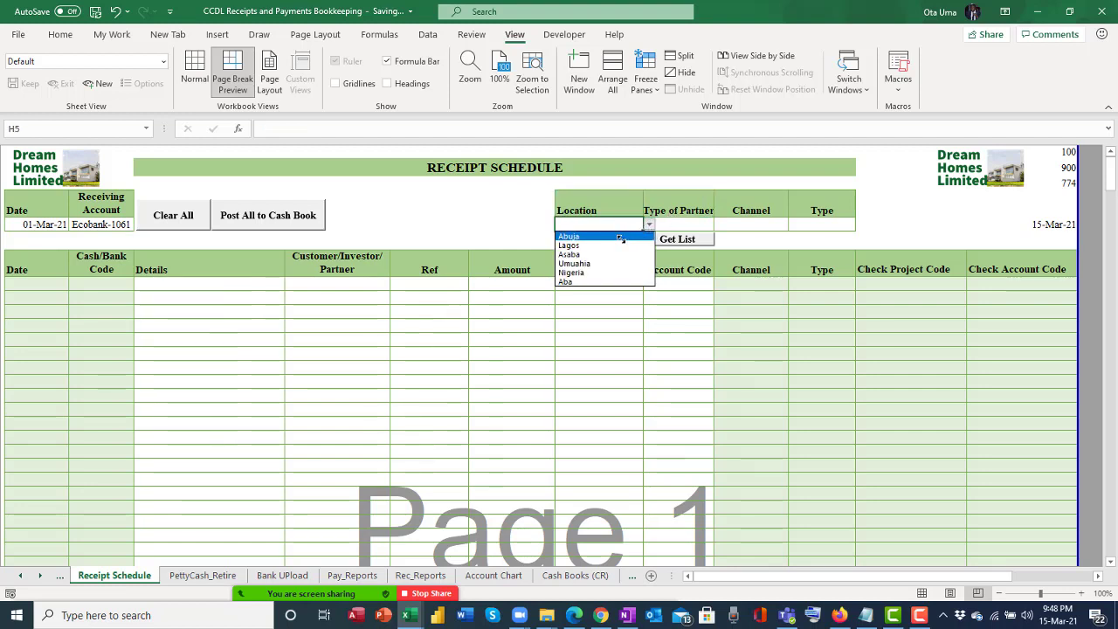
left_click(622, 237)
left_click(669, 224)
left_click(719, 224)
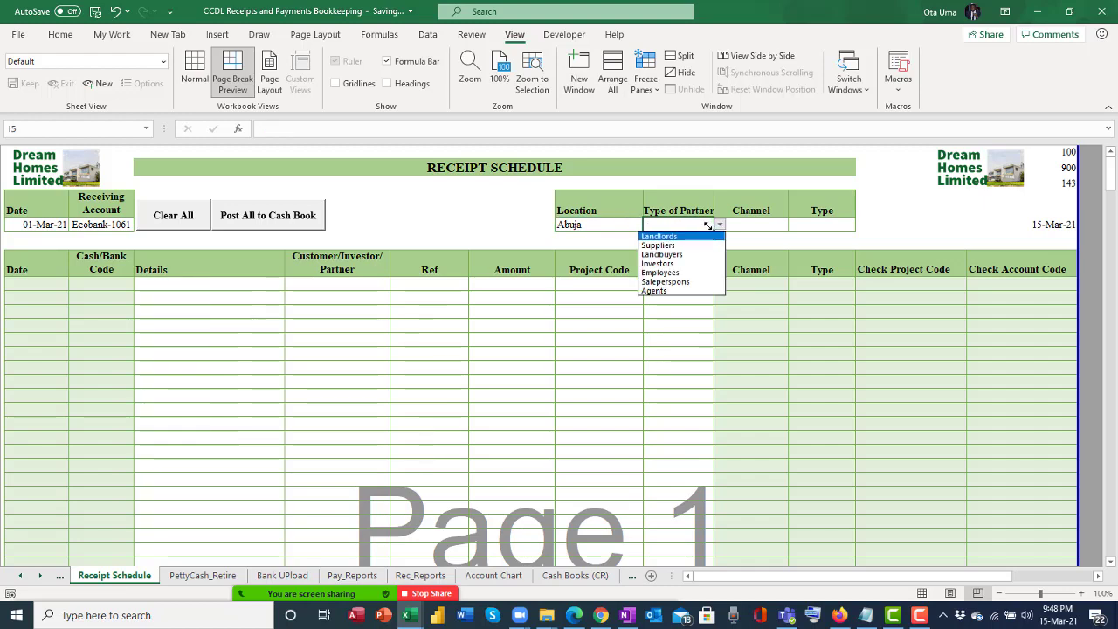
left_click(671, 254)
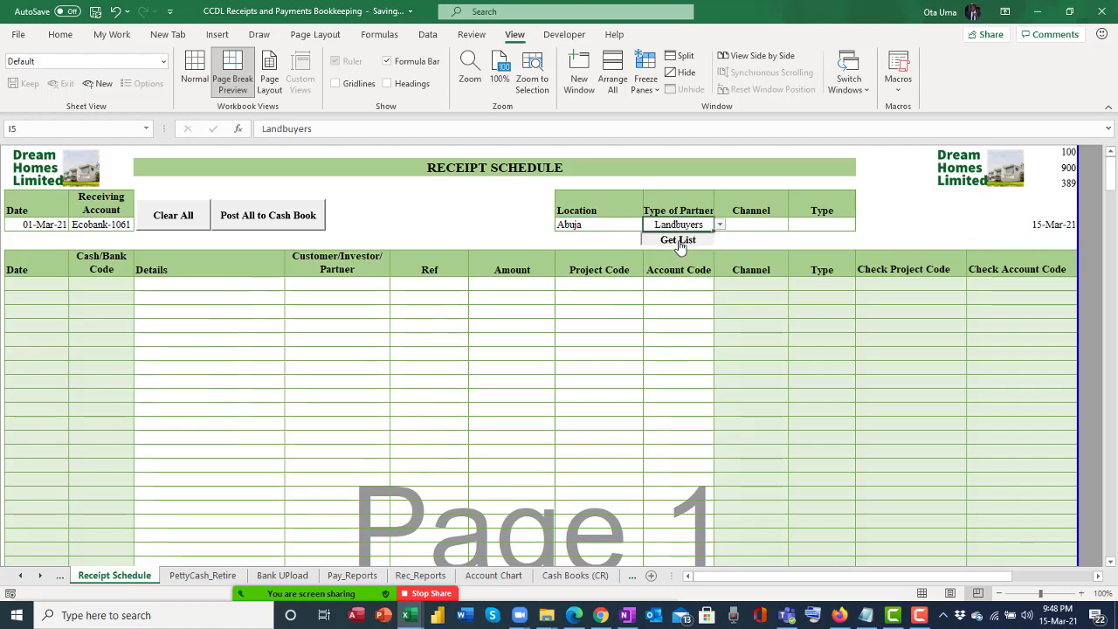
left_click(679, 245)
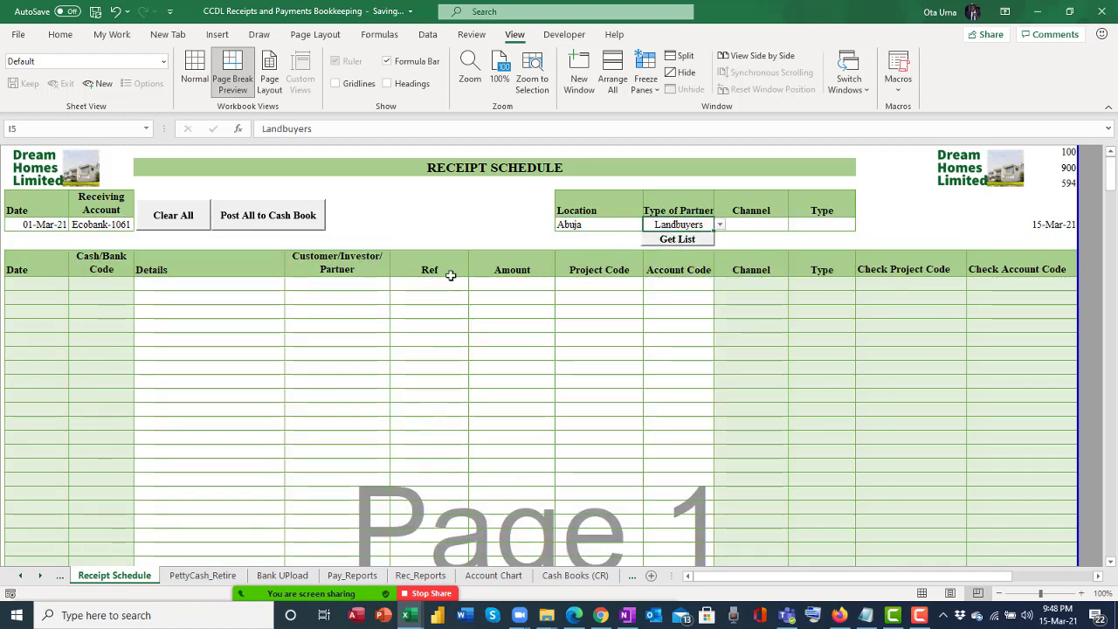
Pick a landbuyer customer for the first receipt row in E8
left_click(258, 286)
left_click(367, 286)
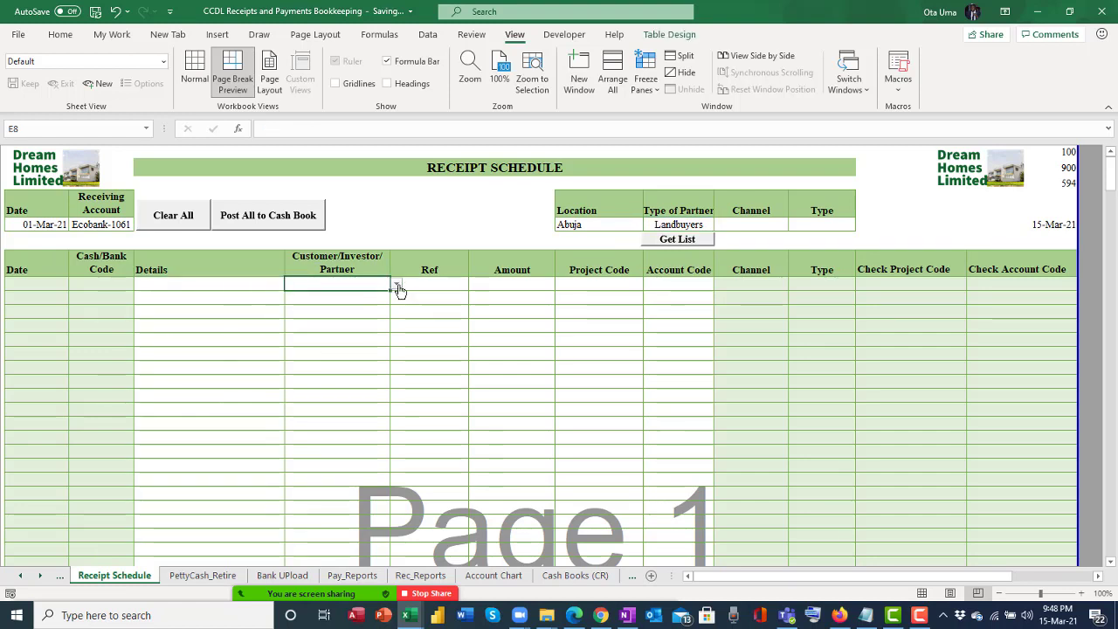
left_click(396, 284)
mouse_move(395, 301)
left_mouse_down()
mouse_move(394, 321)
mouse_move(394, 301)
left_mouse_up()
key("Escape")
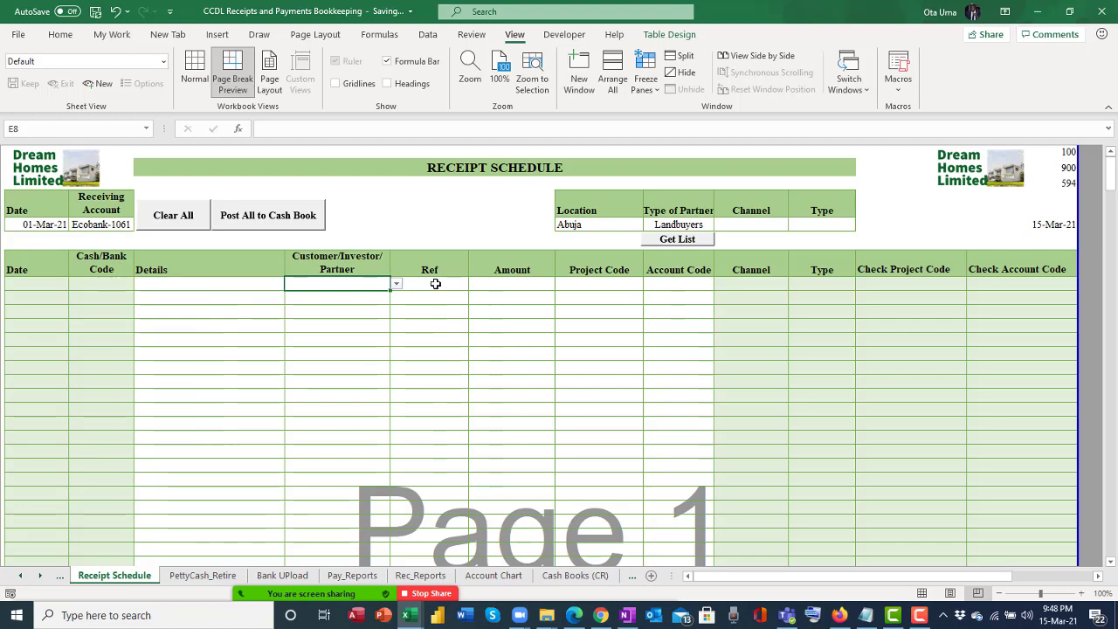
left_click(396, 284)
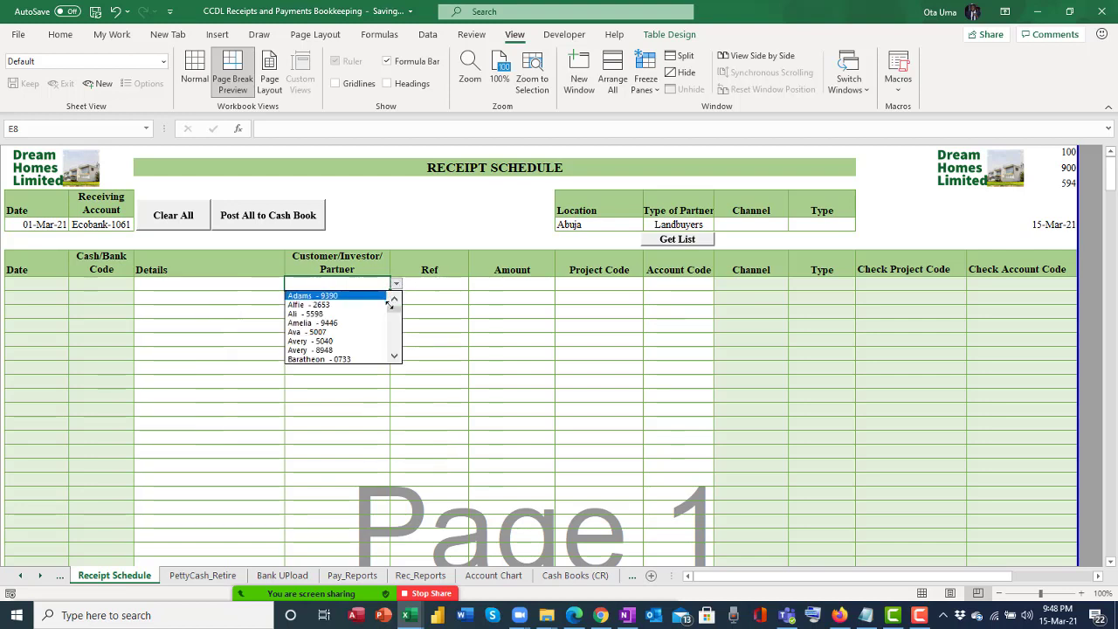
left_click_drag(391, 303, 393, 348)
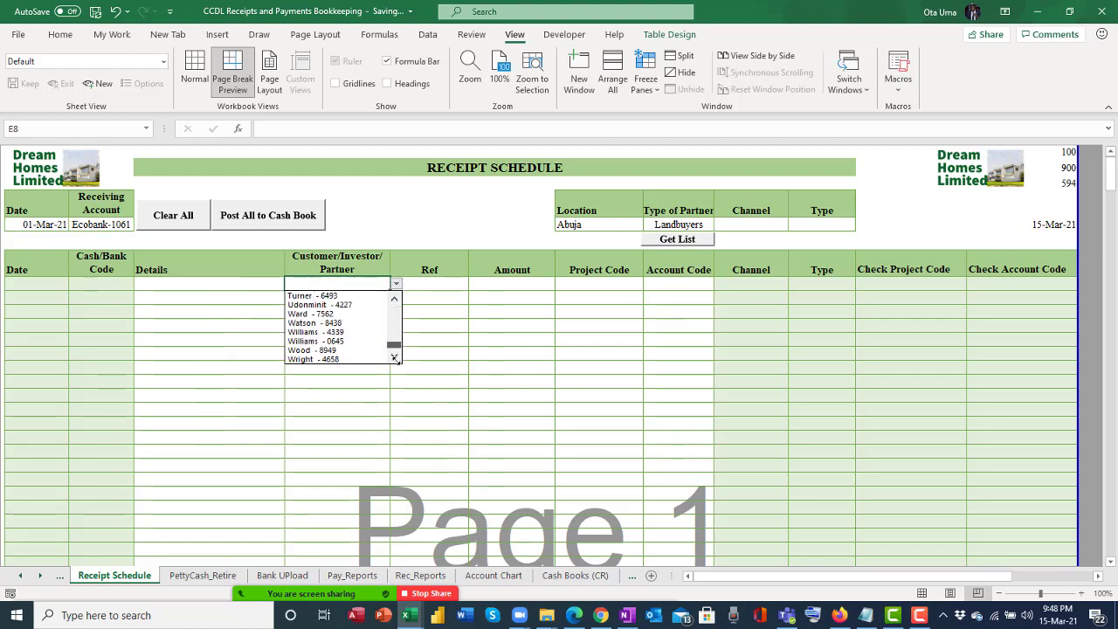
left_click(336, 349)
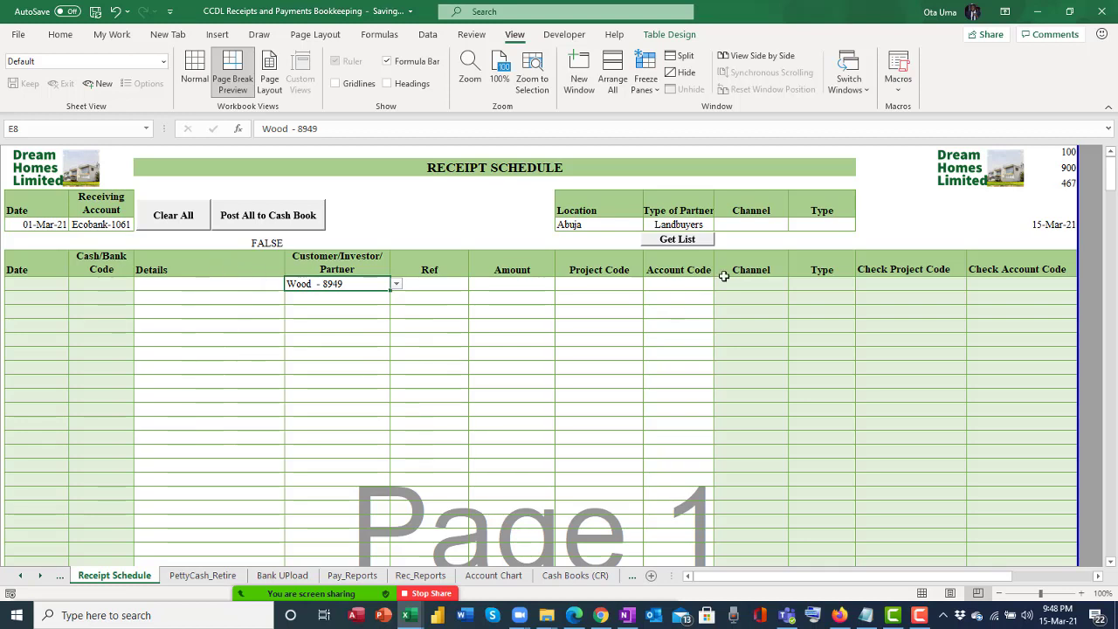
Set the first receipt row's Project Code to Gen Admin
left_click(600, 283)
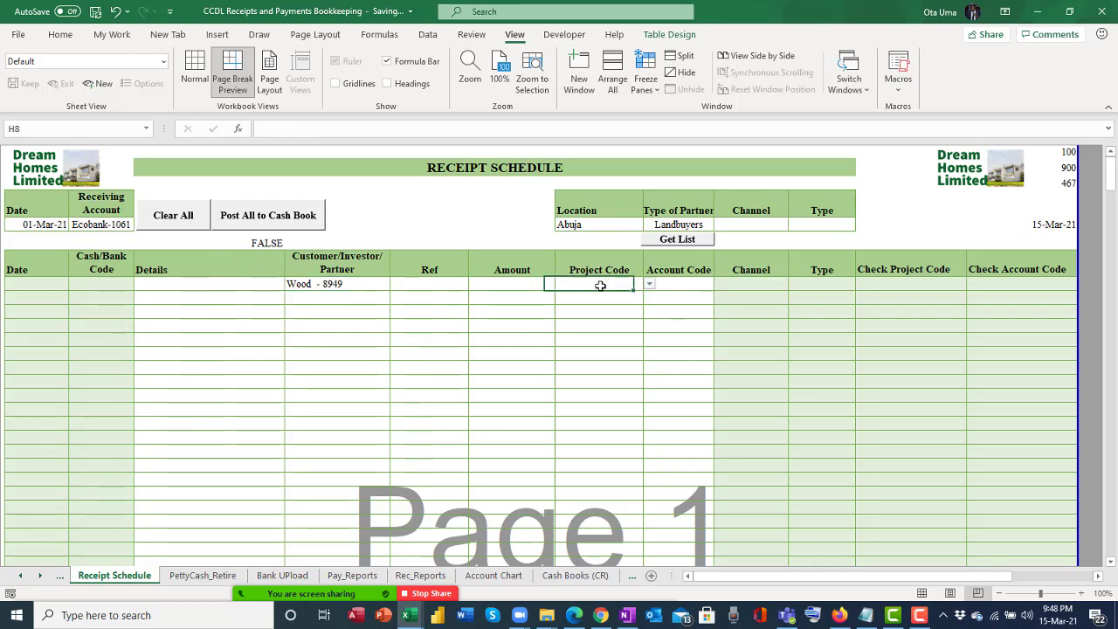
left_click(650, 285)
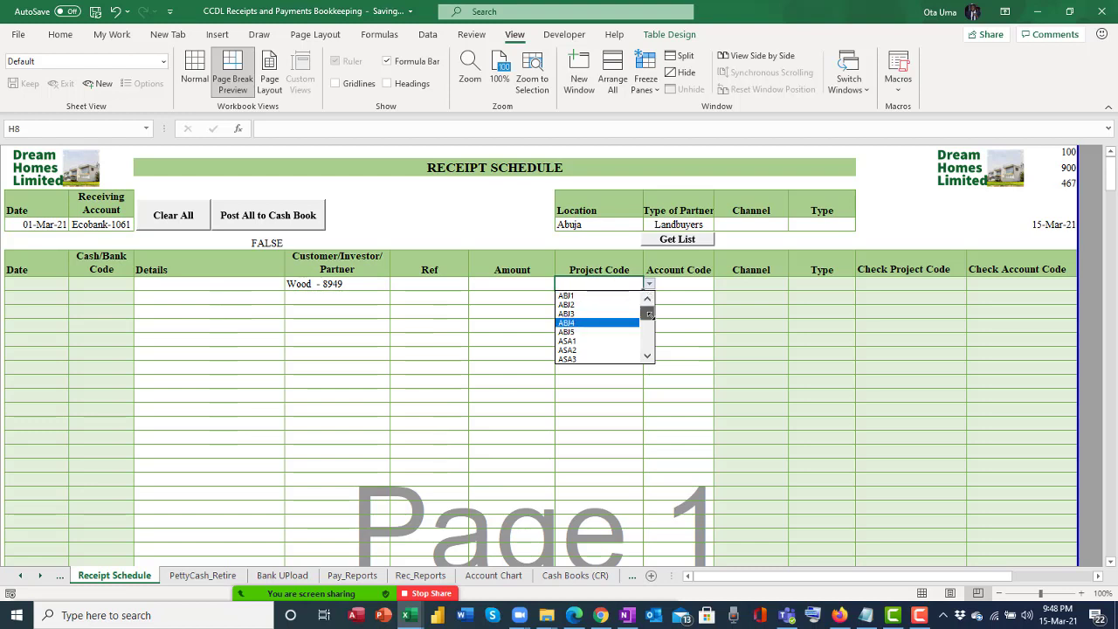
left_click_drag(650, 313, 650, 343)
left_click(357, 304)
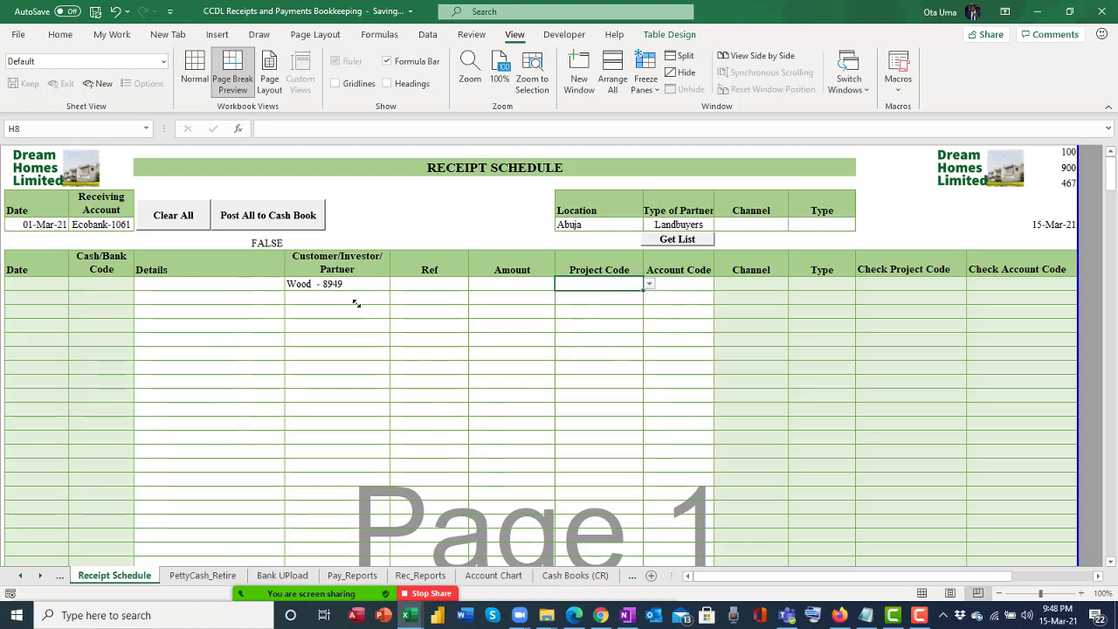
left_click(342, 289)
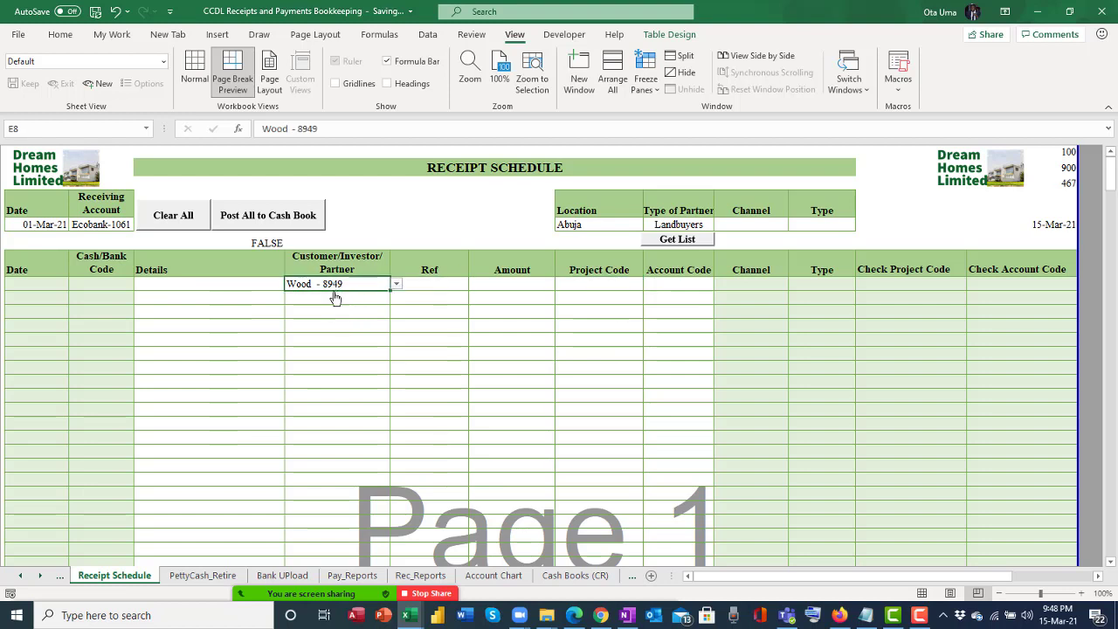
left_click(612, 284)
left_click(649, 284)
left_click_drag(646, 308, 647, 350)
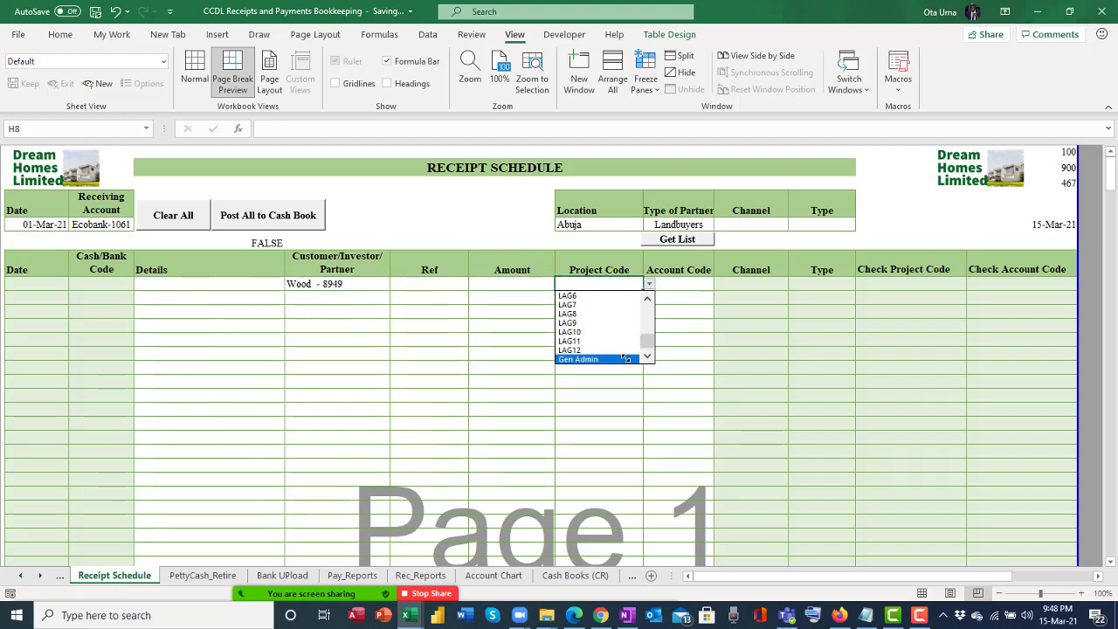
left_click(622, 358)
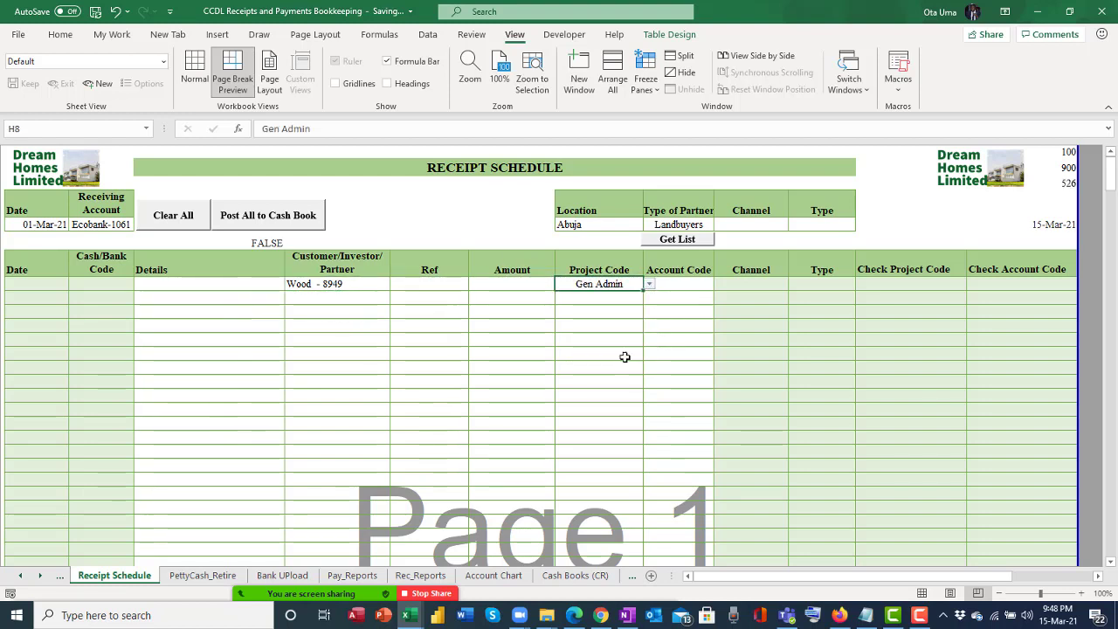
left_click(688, 283)
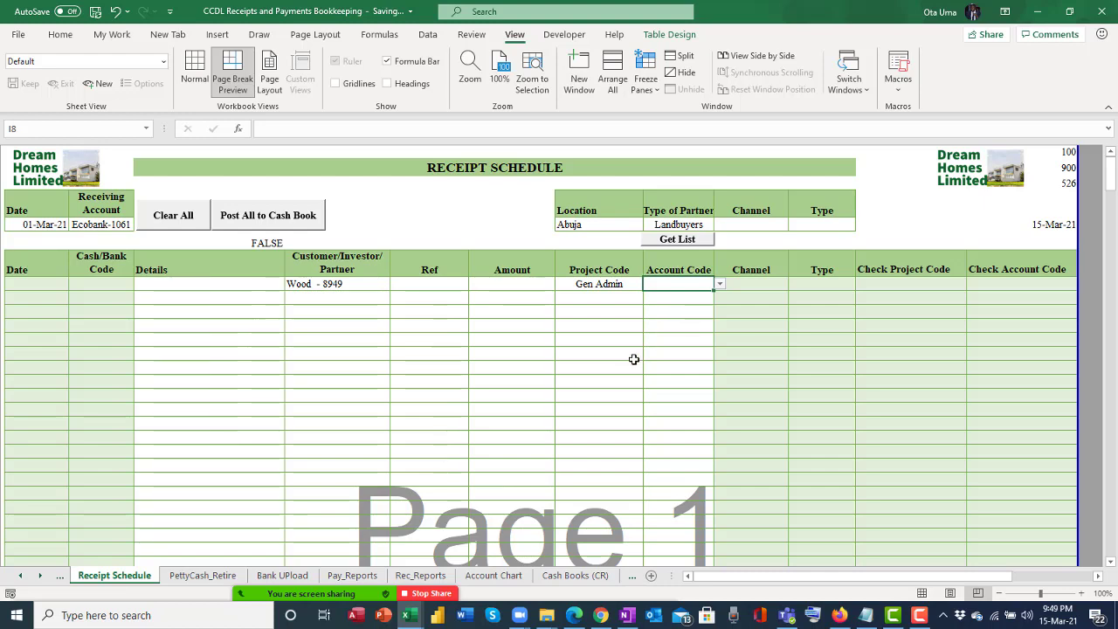
Run Clear All on the Receipt Schedule and confirm with Yes
left_click(60, 577)
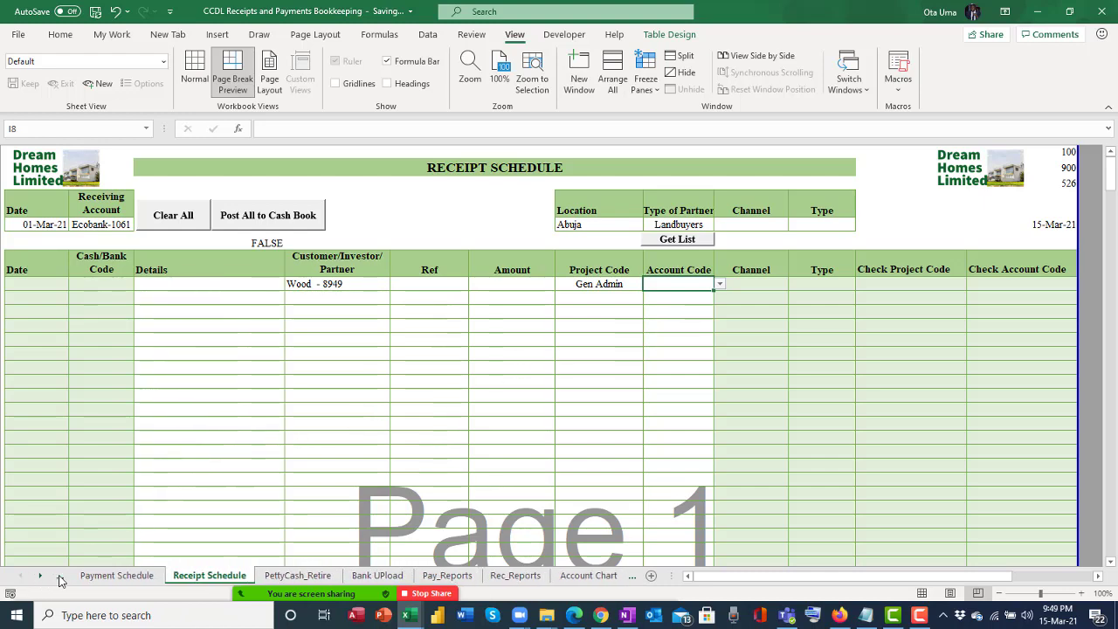
left_click(117, 576)
left_click(187, 573)
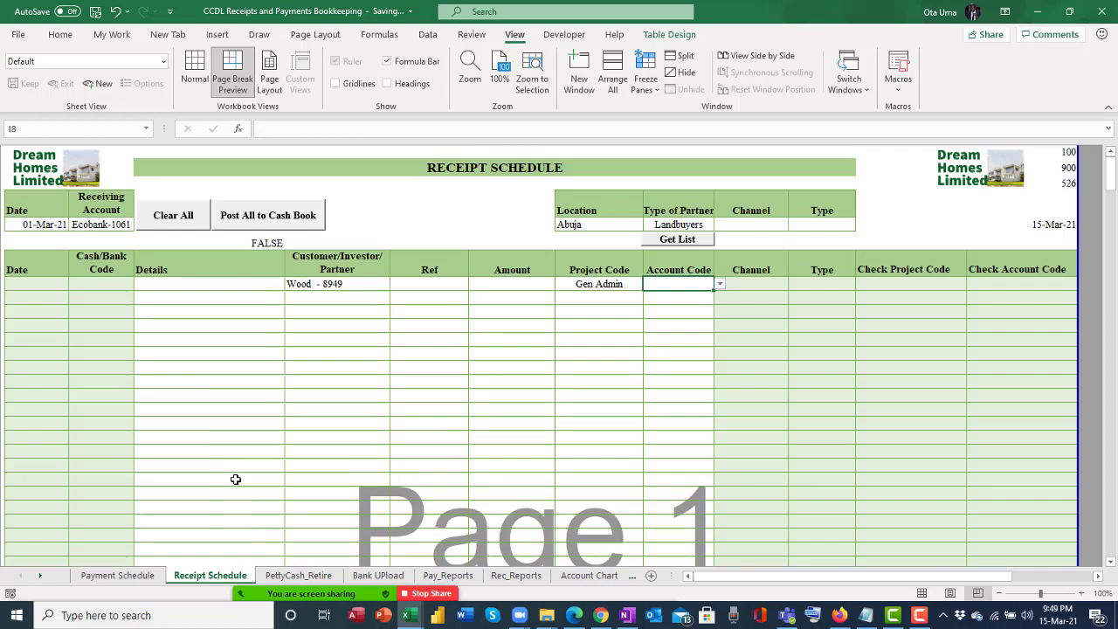
left_click(193, 224)
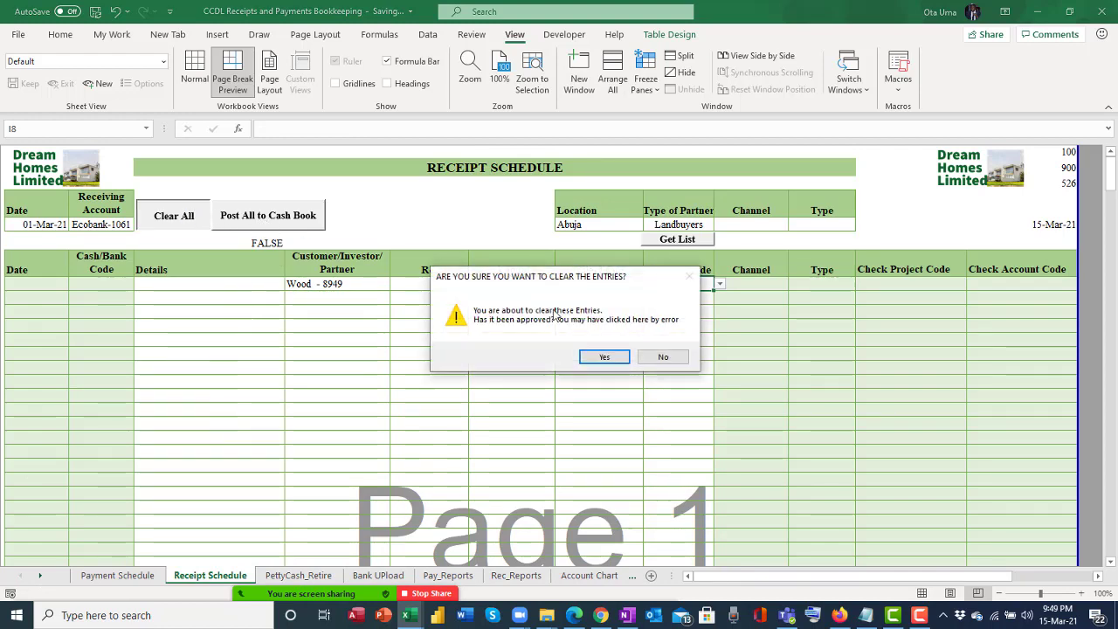
left_click(604, 357)
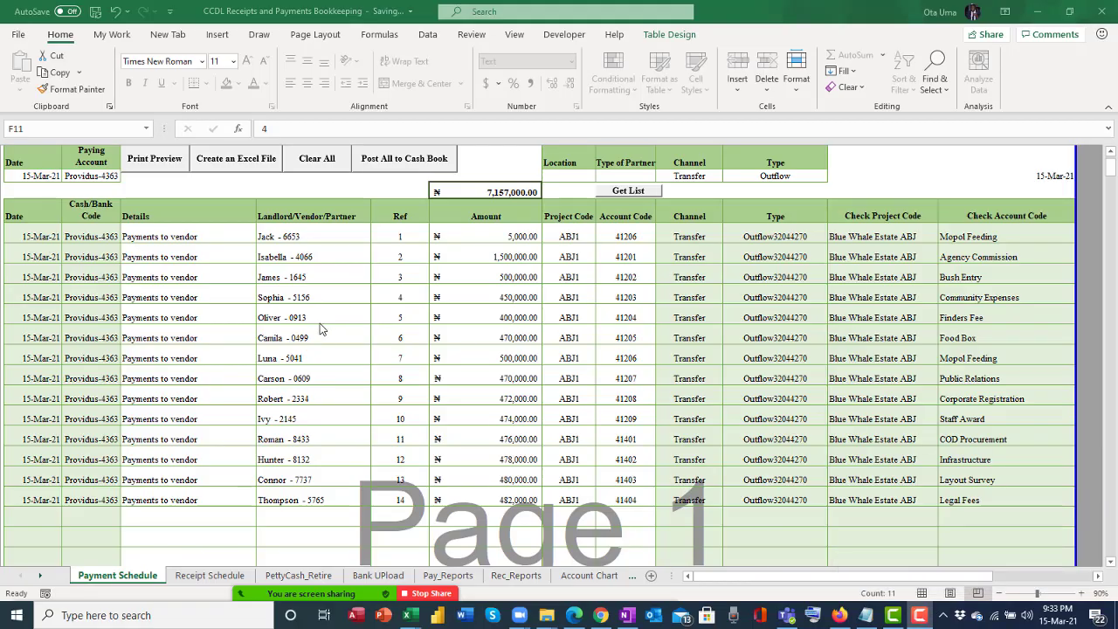
Compare the Payment Schedule's 7,157,000.00 payment total against the Bank UPload sheet
key("ctrl+shift+Down")
left_click(194, 256)
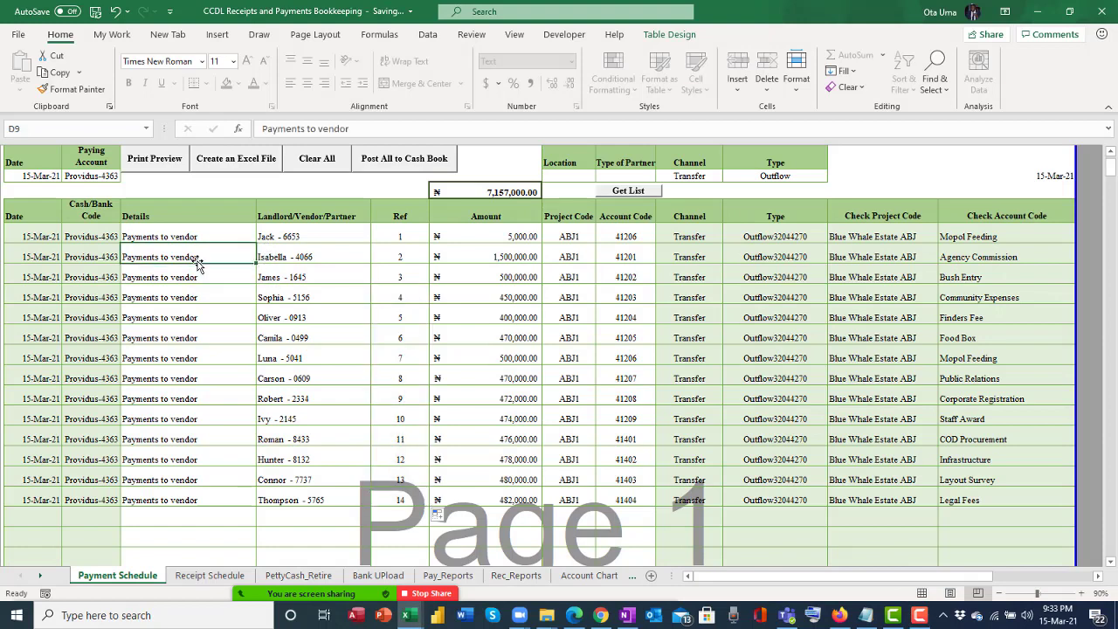
scroll(718, 301, "up", 1)
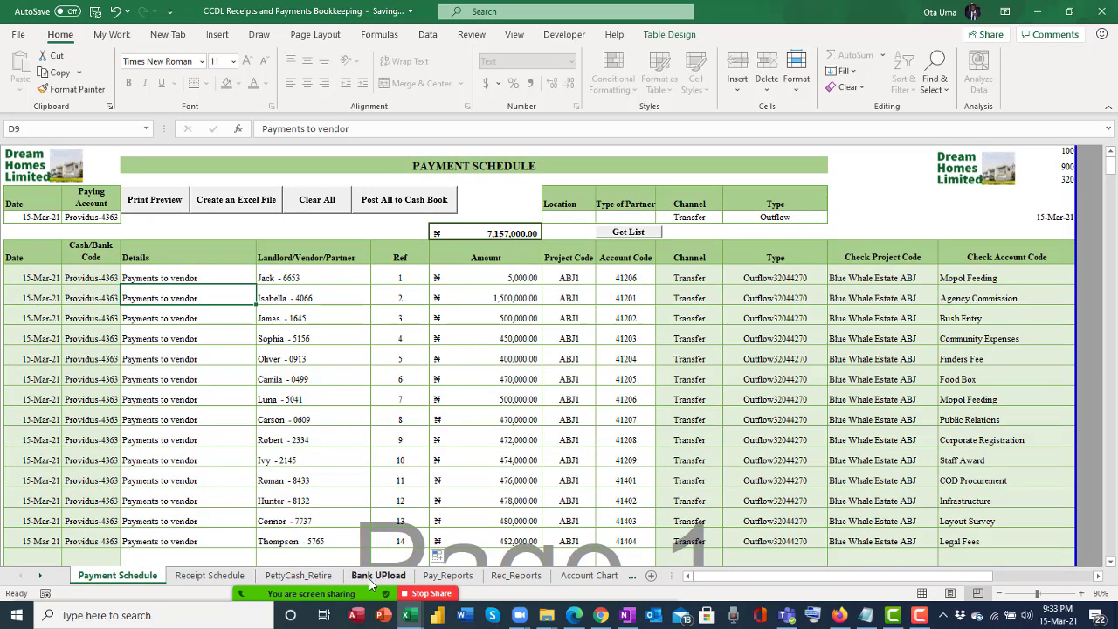
left_click(370, 577)
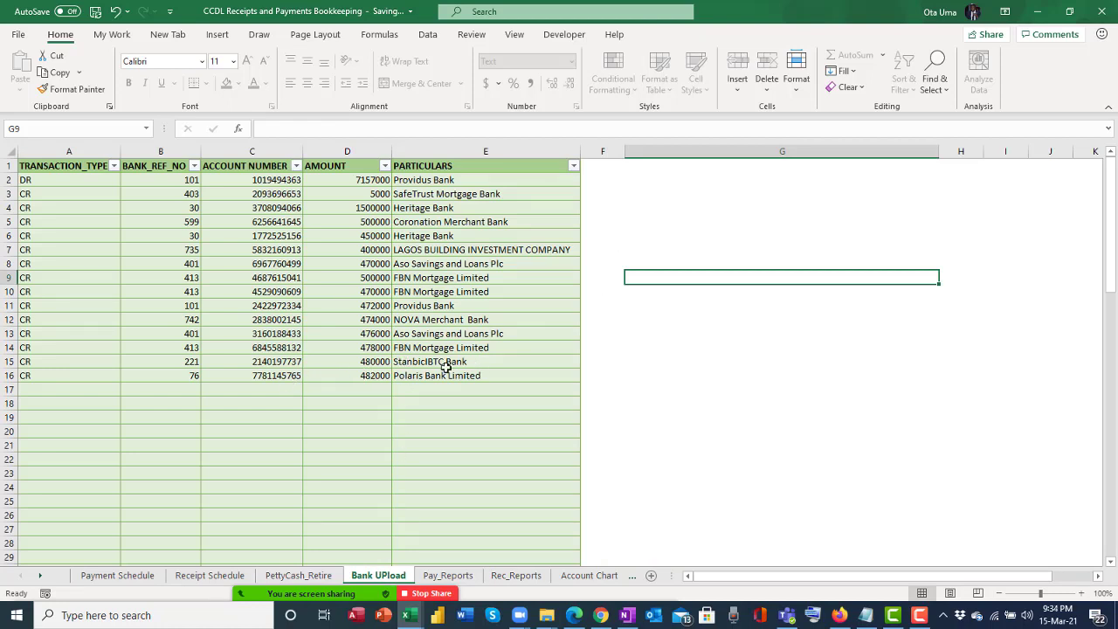
left_click(140, 580)
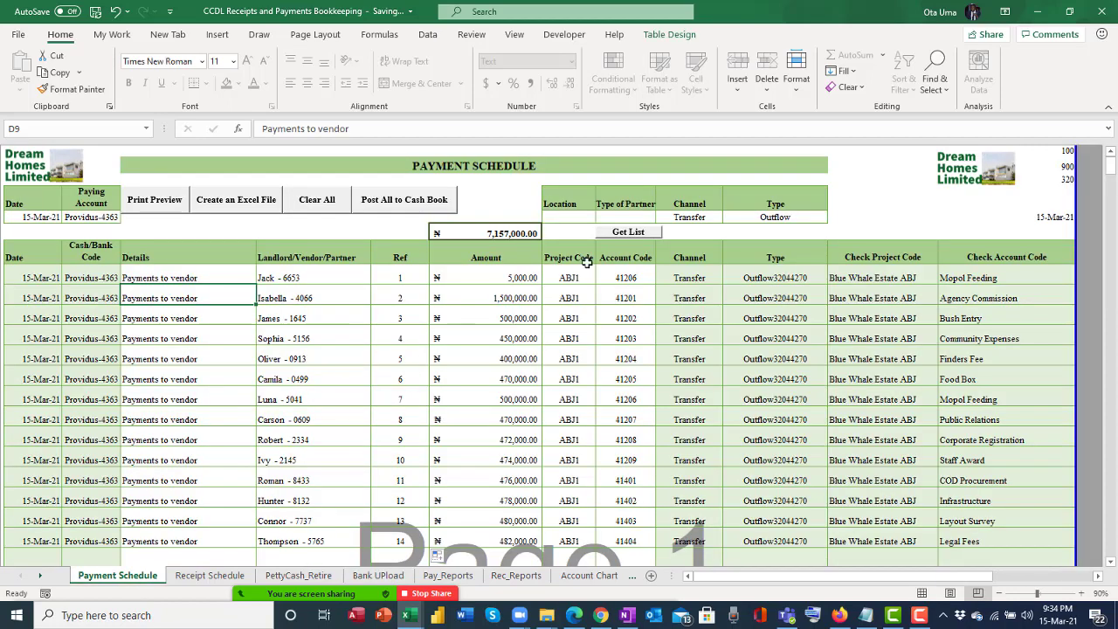
left_click(528, 233)
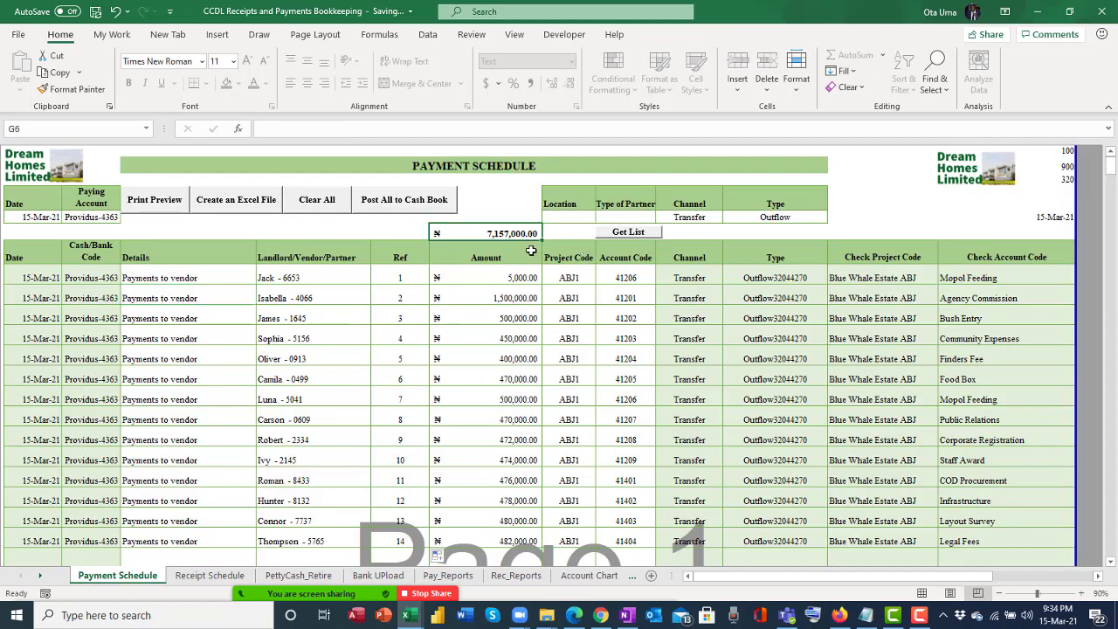
left_click(393, 577)
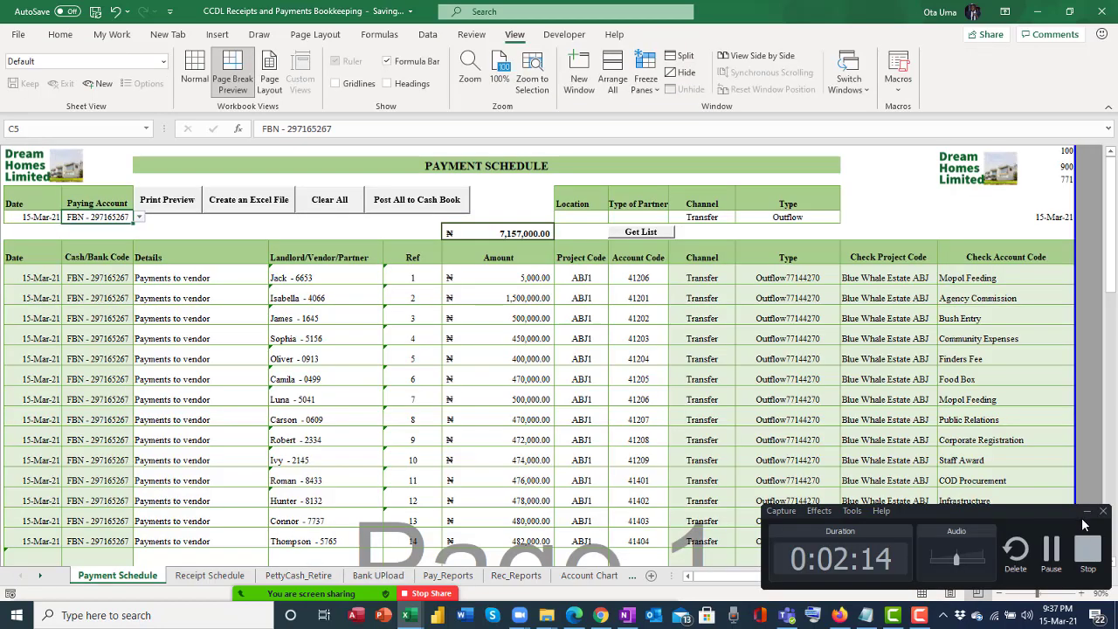
Keep FBN as the Payment Schedule's paying account and view the resulting Bank UPload sheet
left_click(1083, 516)
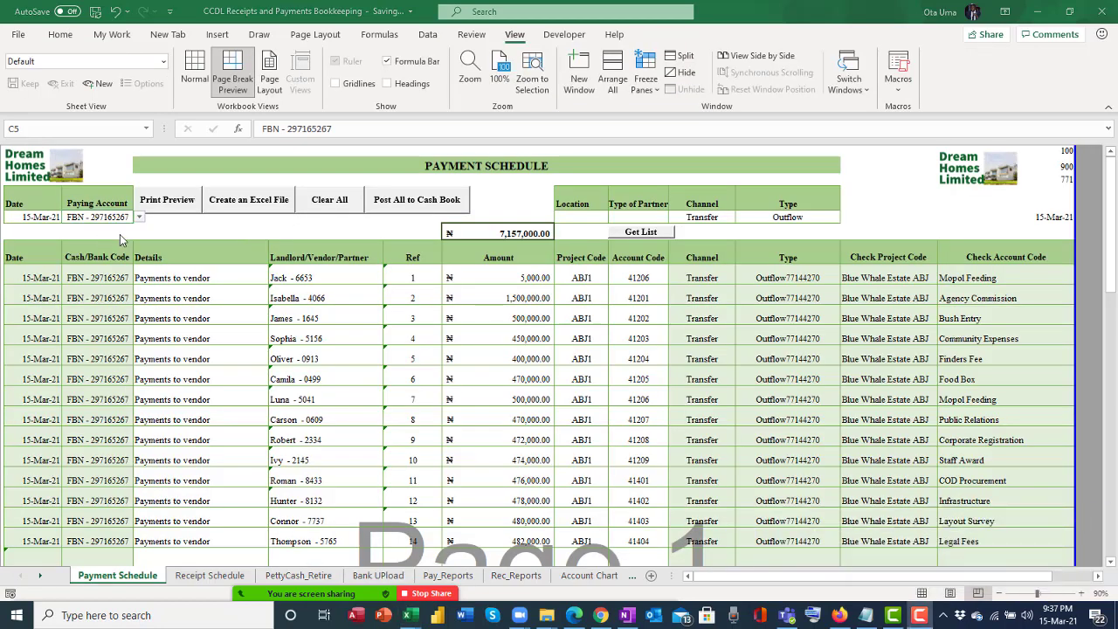
left_click(139, 218)
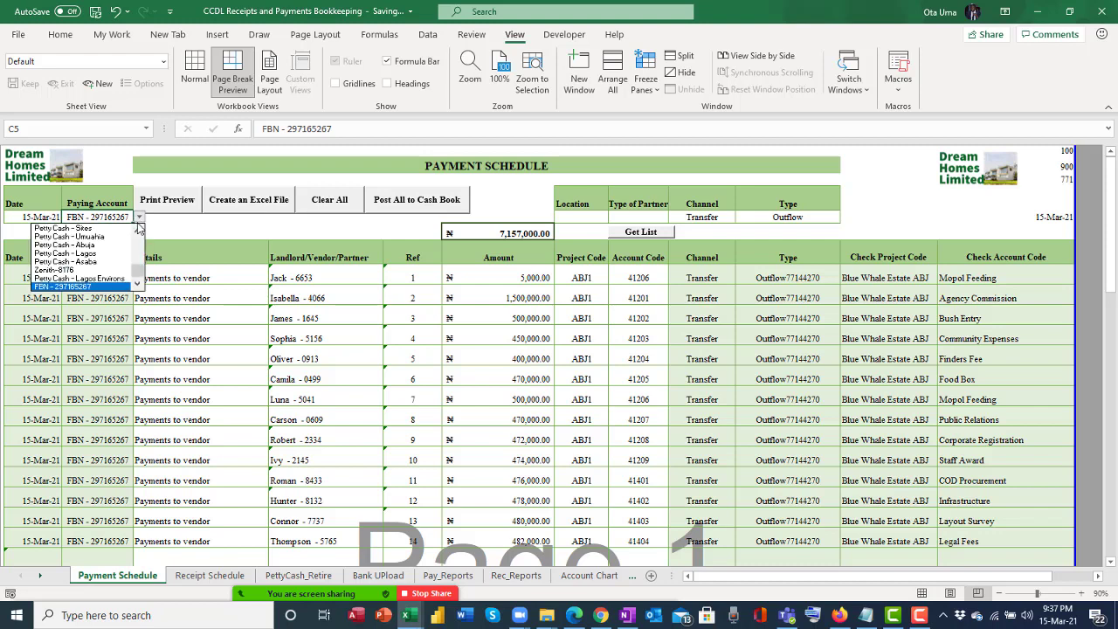
left_click(99, 287)
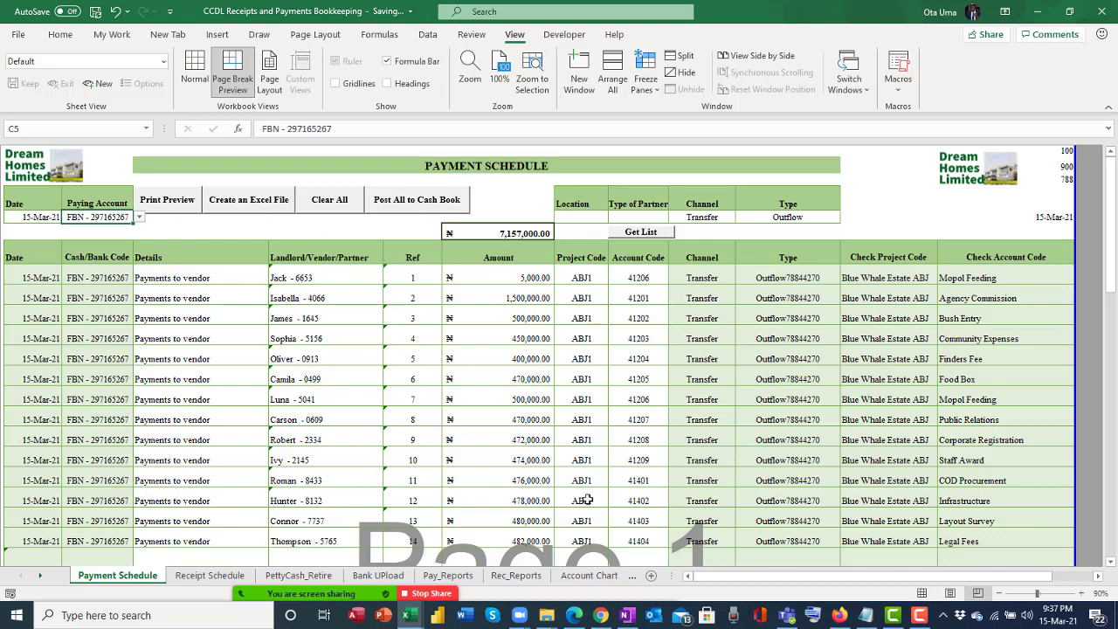
left_click(380, 578)
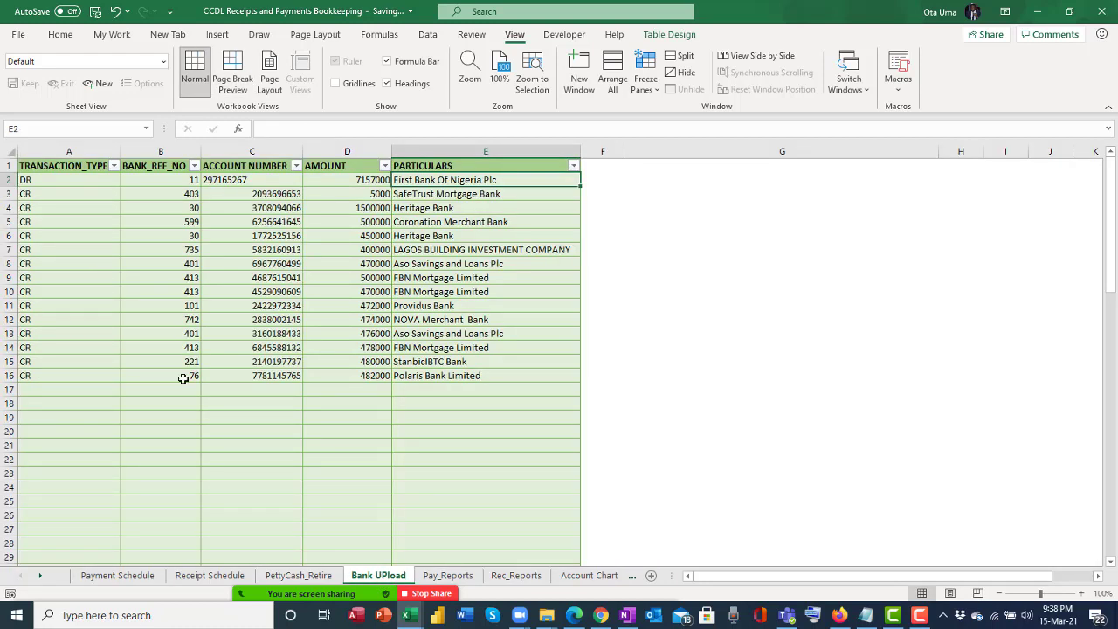
Review the Bank UPload DR row 2 and the credit amounts in D3:D16
left_click(5, 180)
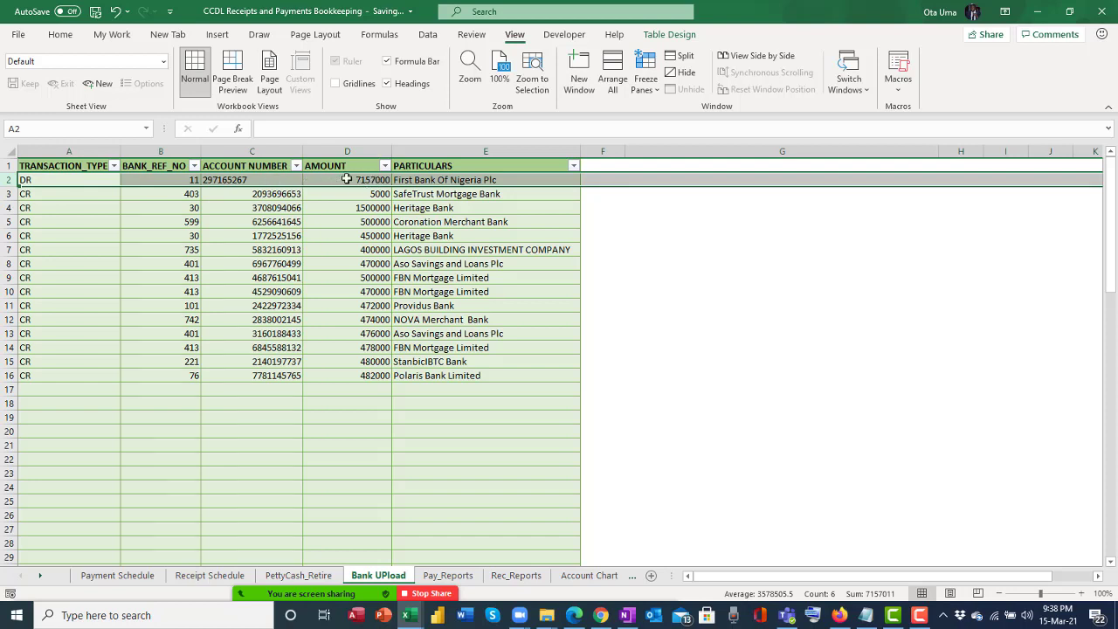
left_click_drag(362, 194, 364, 376)
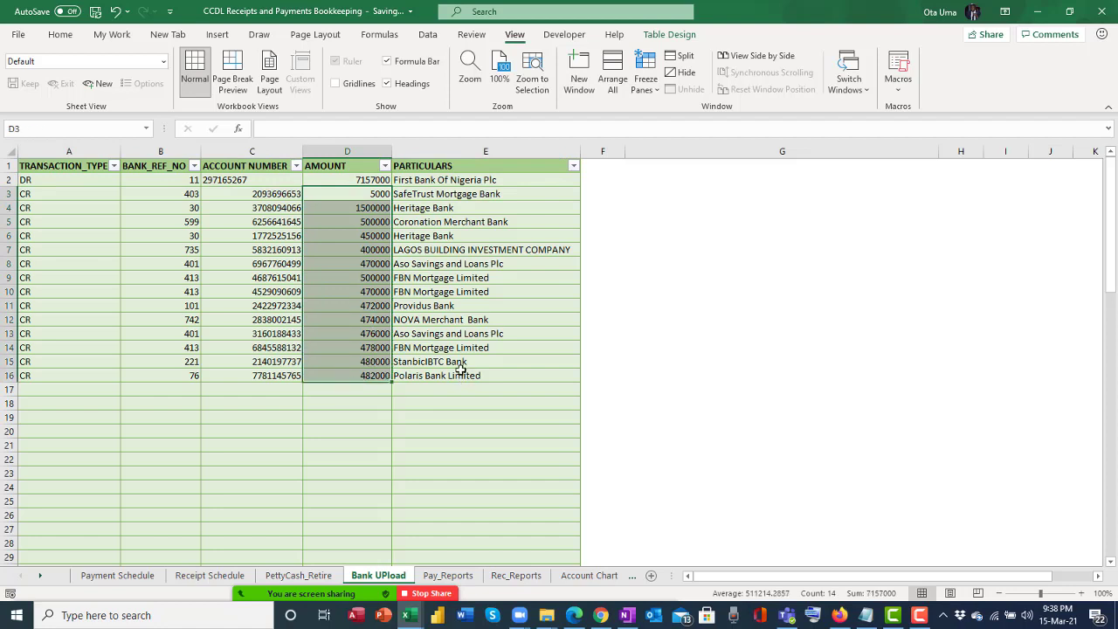
left_click(7, 179)
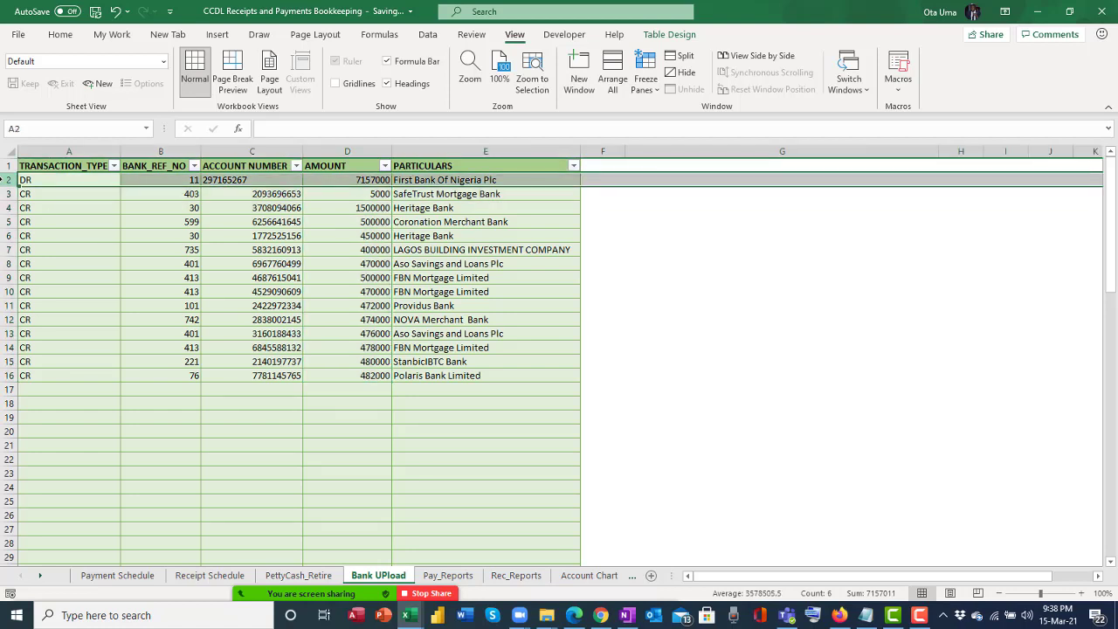
left_click(63, 179)
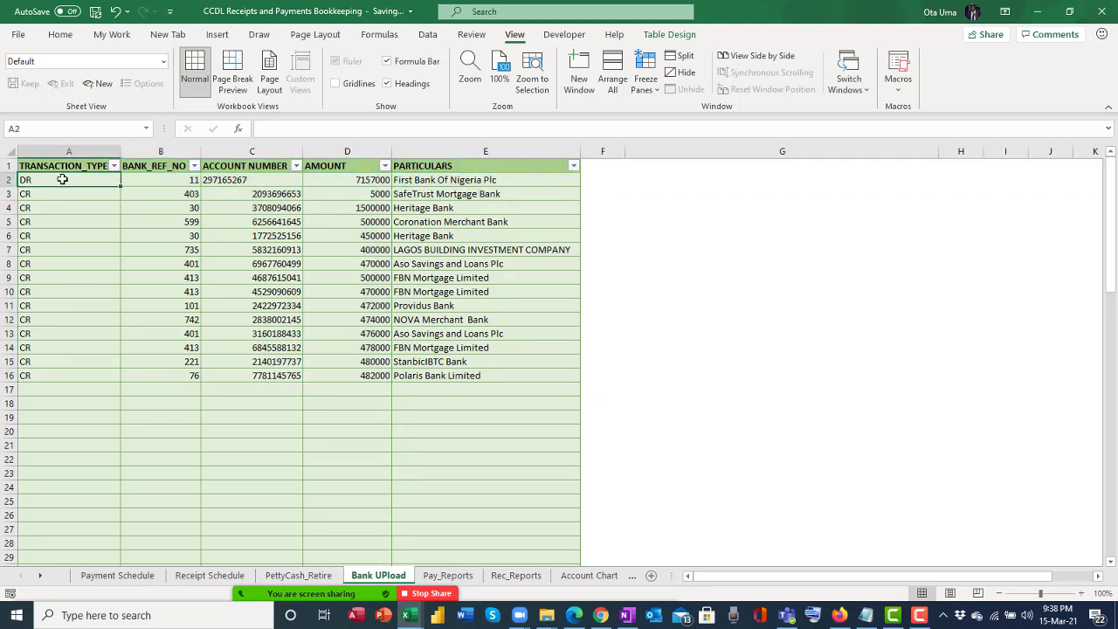
left_click(437, 180)
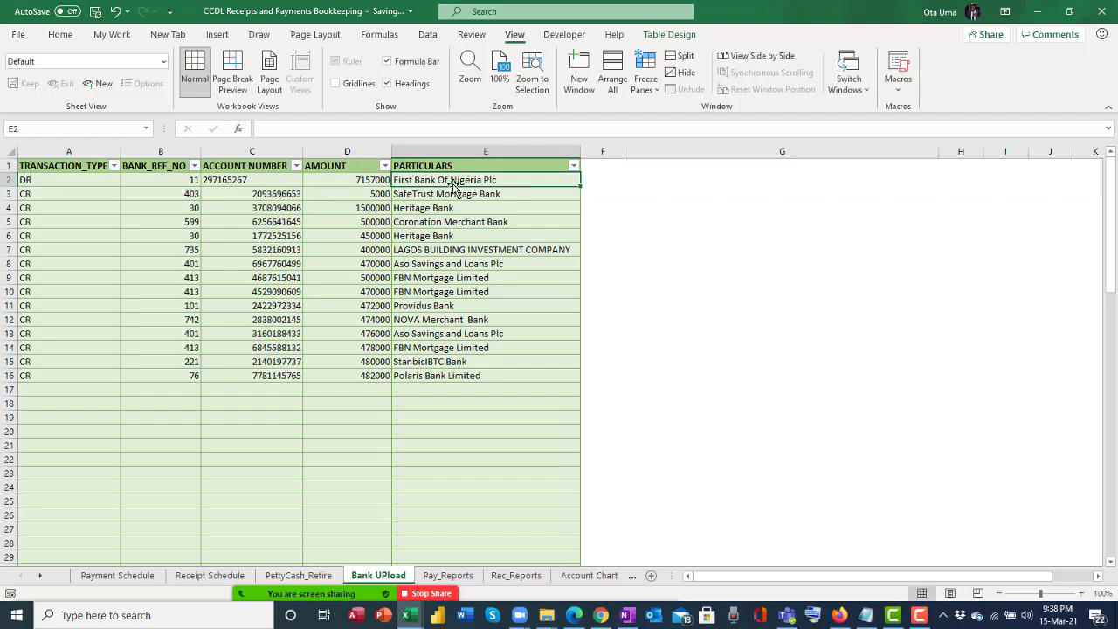
left_click(357, 180)
left_click(361, 193)
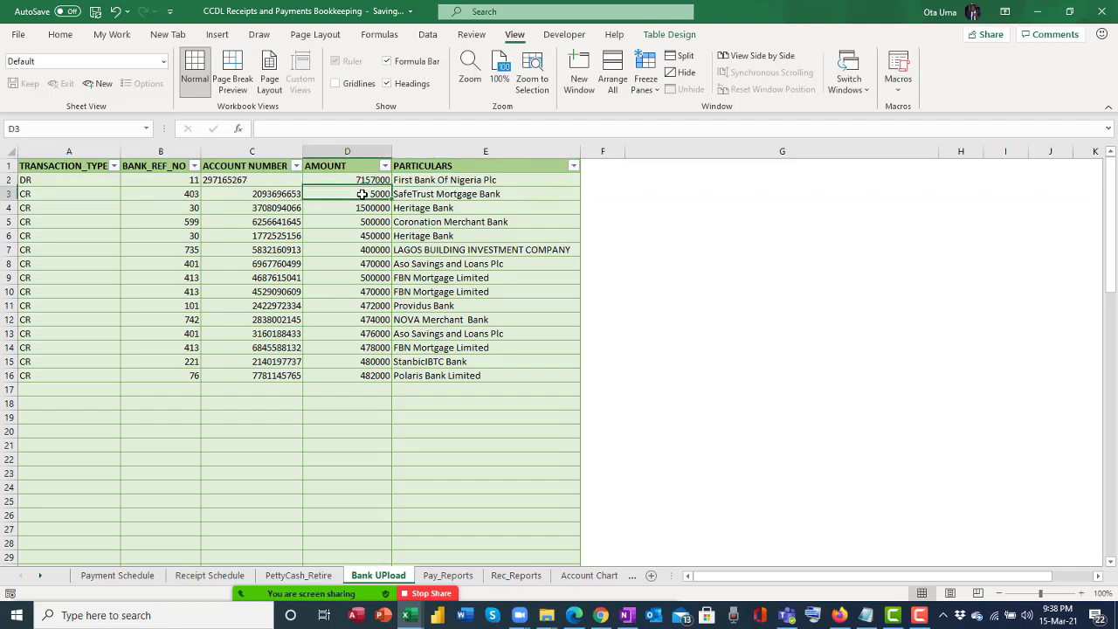
left_click_drag(362, 194, 362, 376)
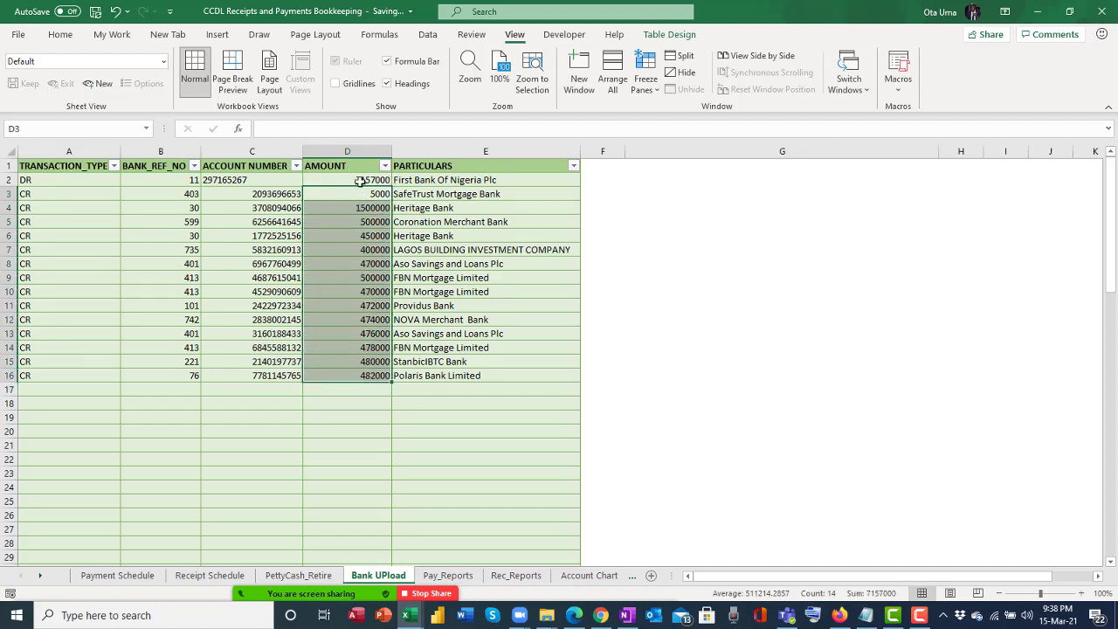
Check the payee account numbers down column C, then return to the Payment Schedule
left_click_drag(239, 195, 241, 208)
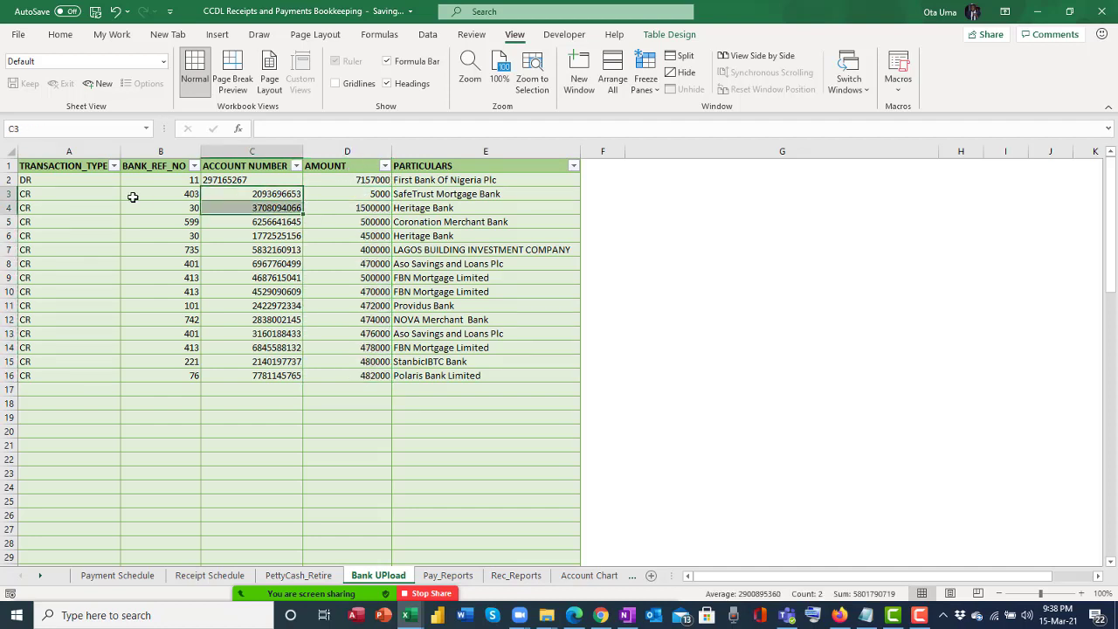
left_click(282, 208)
left_click(291, 225)
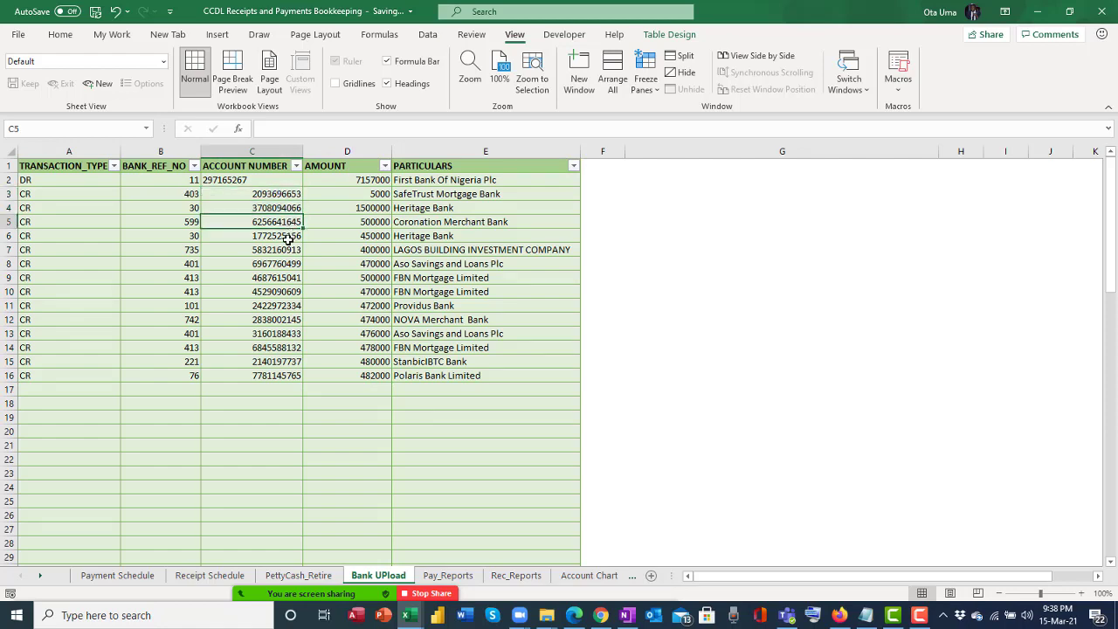
left_click(286, 235)
left_click(276, 264)
left_click(264, 306)
left_click(262, 320)
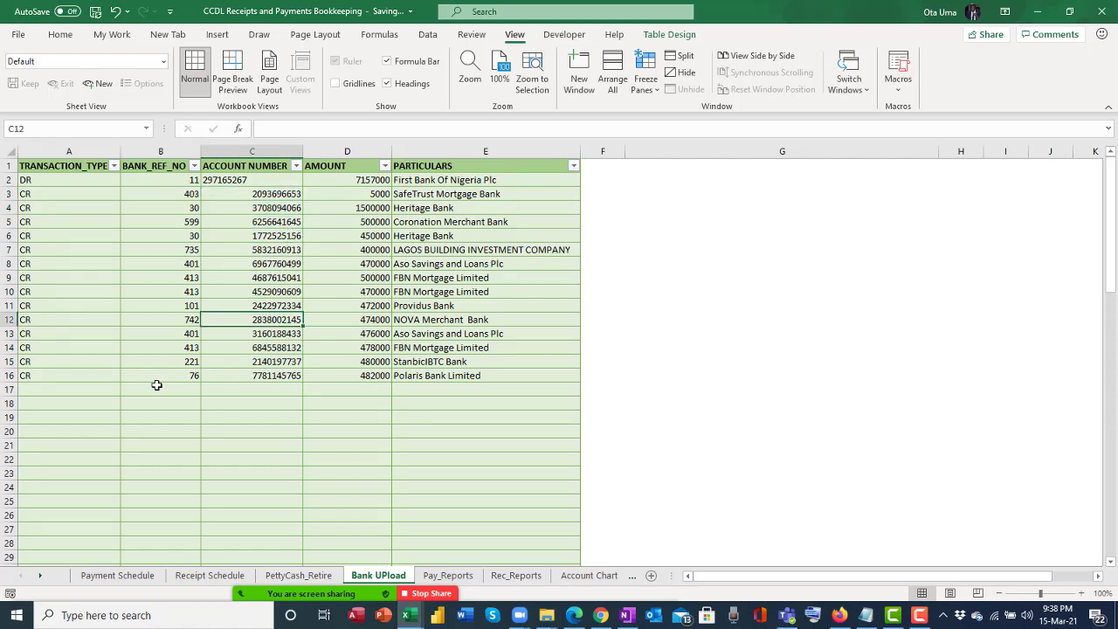
left_click(117, 575)
scroll(365, 343, "down", 1)
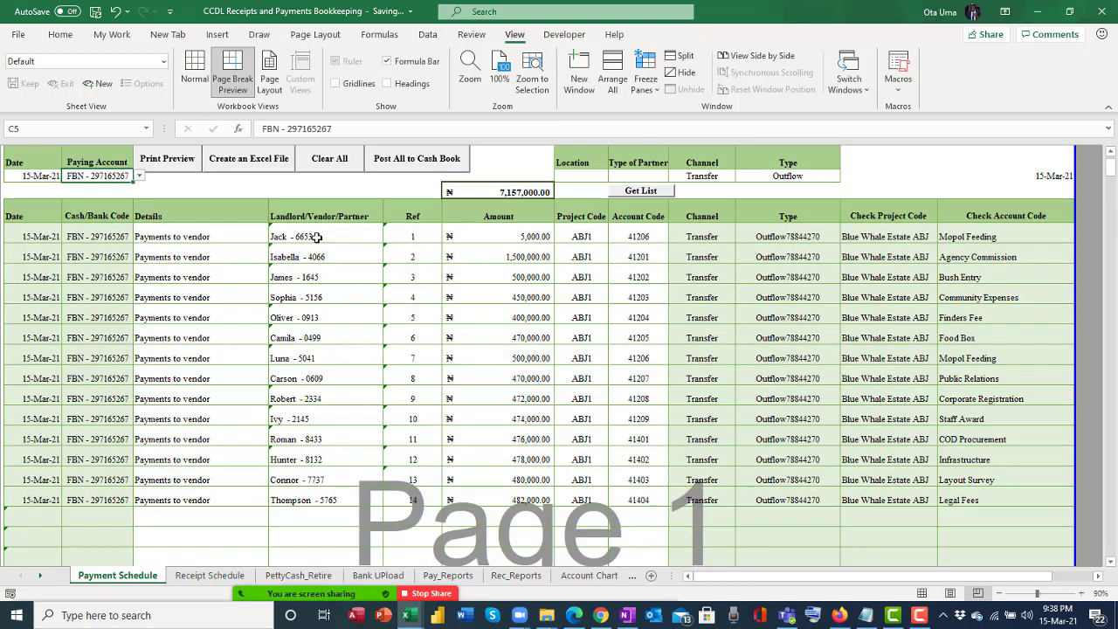
Compare the Payment Schedule vendor entries in column E with Bank UPload account numbers C3:C16
left_click_drag(317, 237, 313, 493)
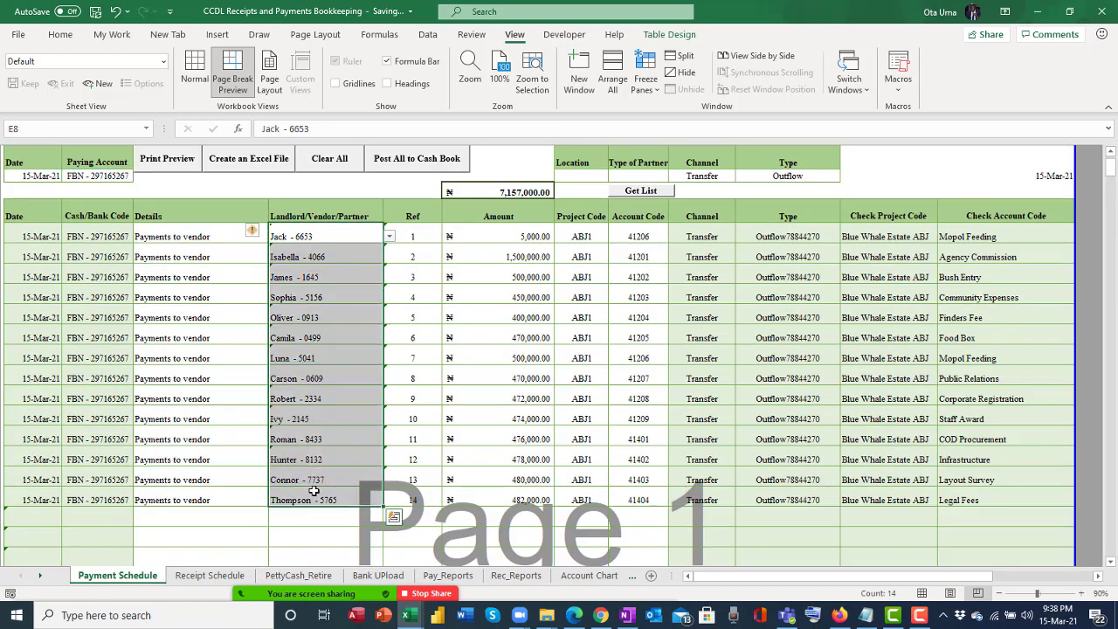
left_click(378, 576)
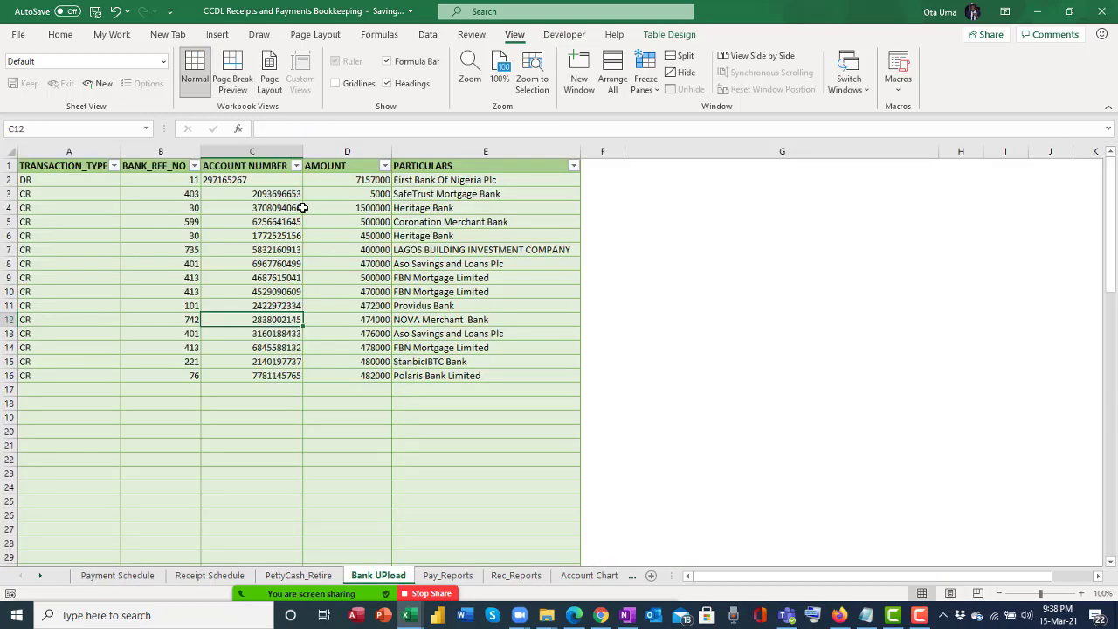
left_click_drag(279, 194, 273, 378)
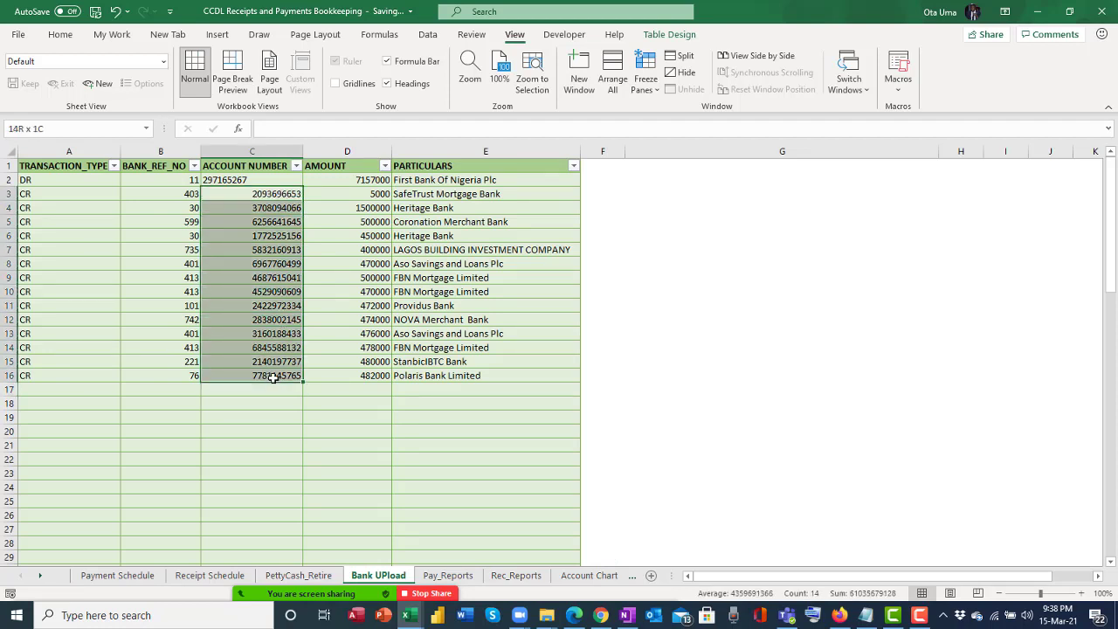
left_click(276, 320)
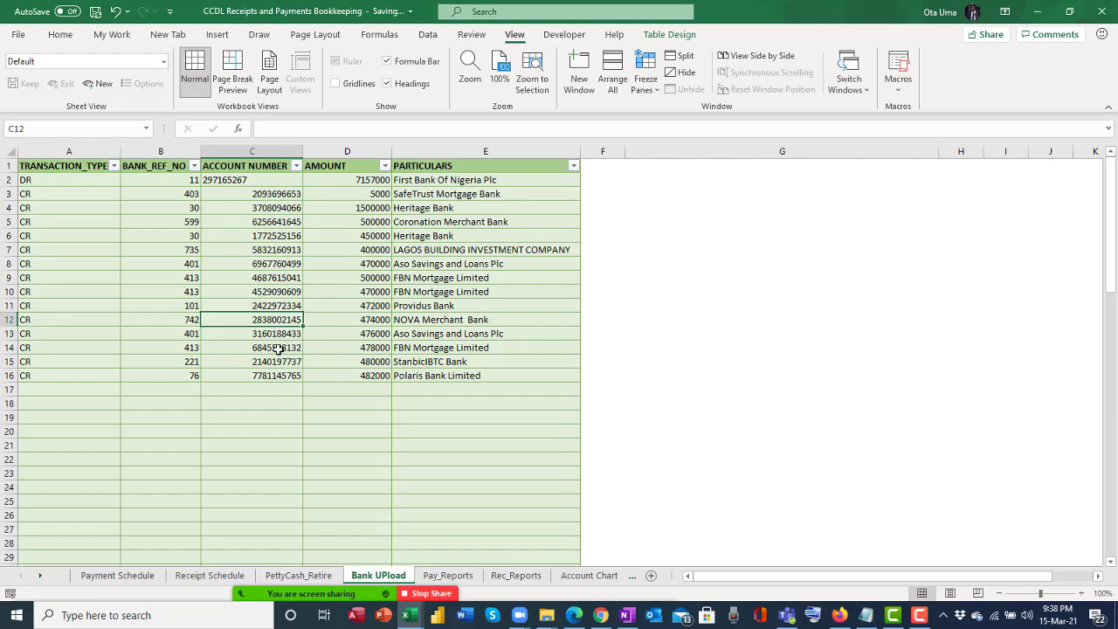
left_click(142, 580)
left_click(337, 362)
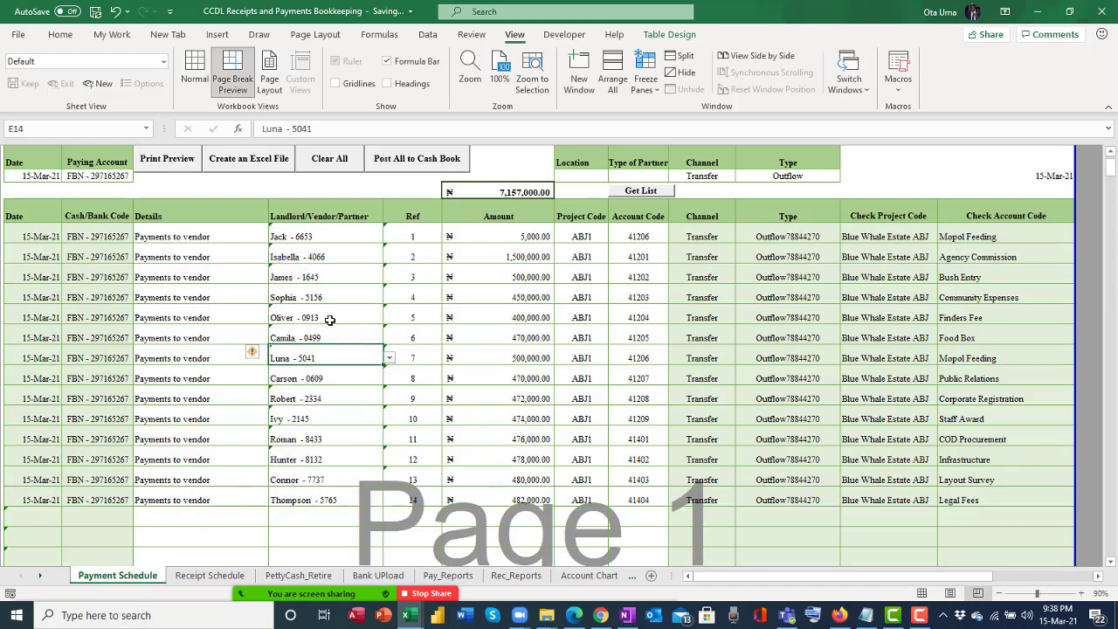
left_click(321, 236)
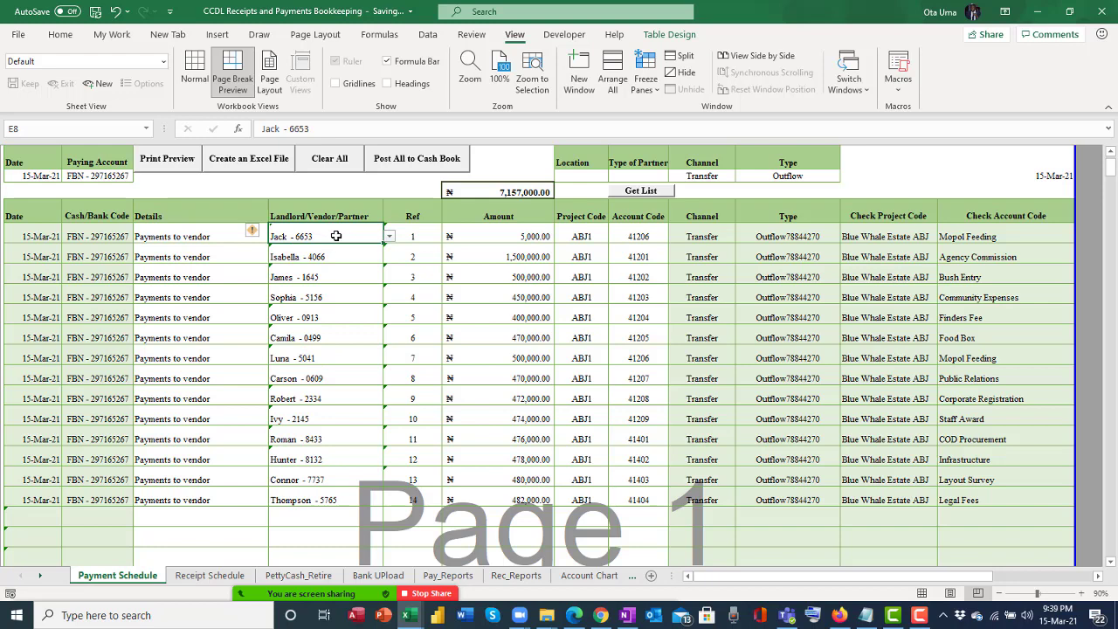
Bring the later sheets into view and open the Partners sheet
left_click(39, 575)
left_click(39, 575)
left_click(39, 575)
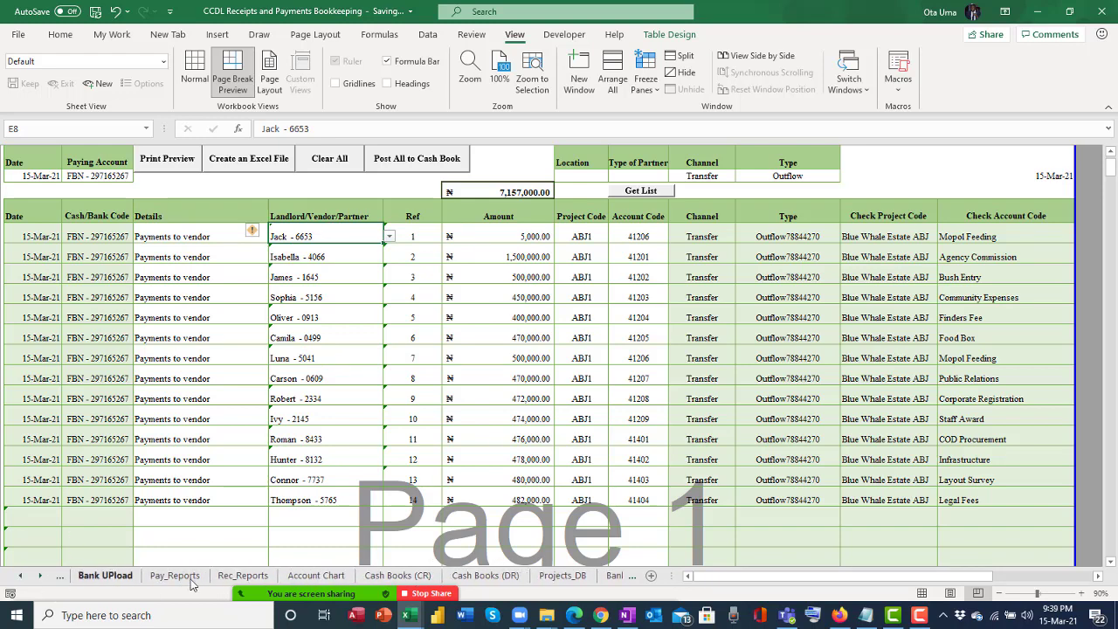
left_click(39, 575)
left_click(39, 575)
left_click(39, 575)
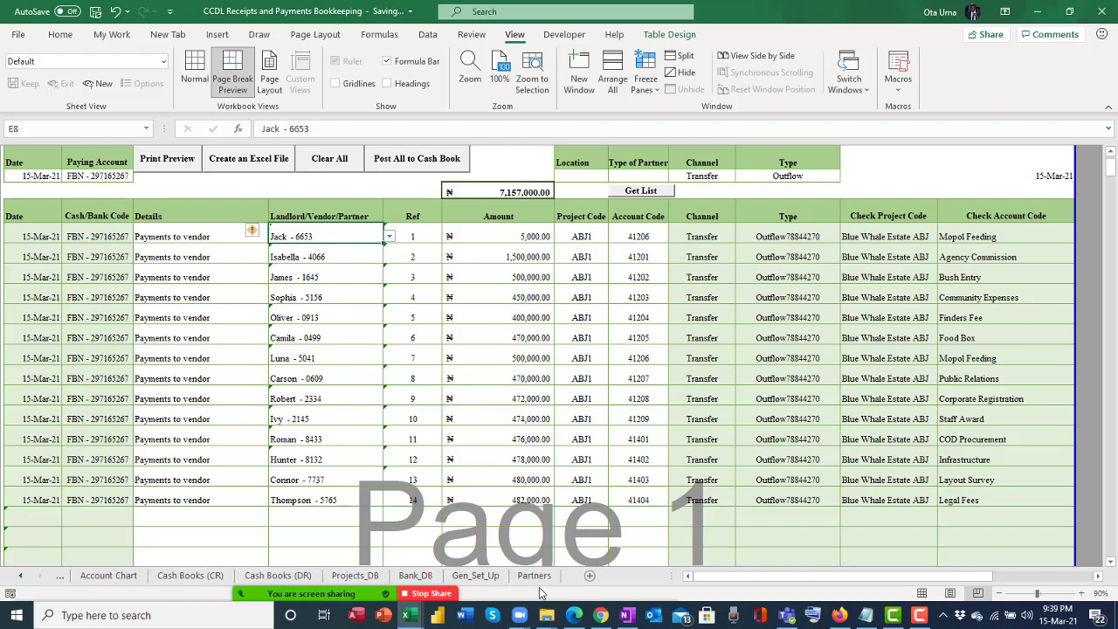
left_click(534, 576)
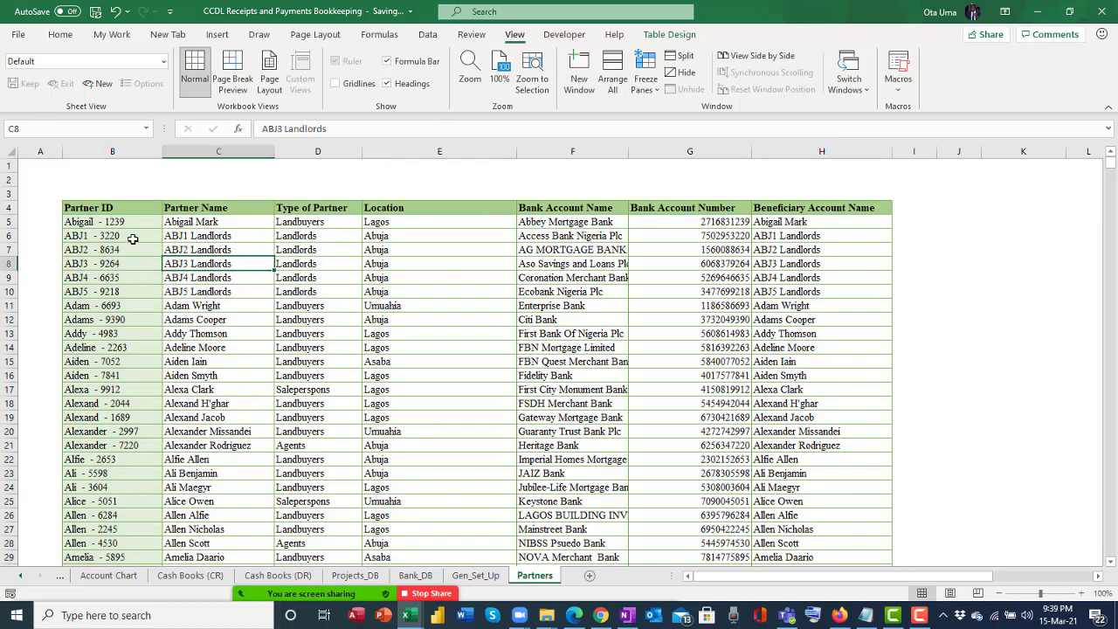
Review the Partner ID formulas, partner names and bank account numbers in rows 5 to 8
left_click(133, 239)
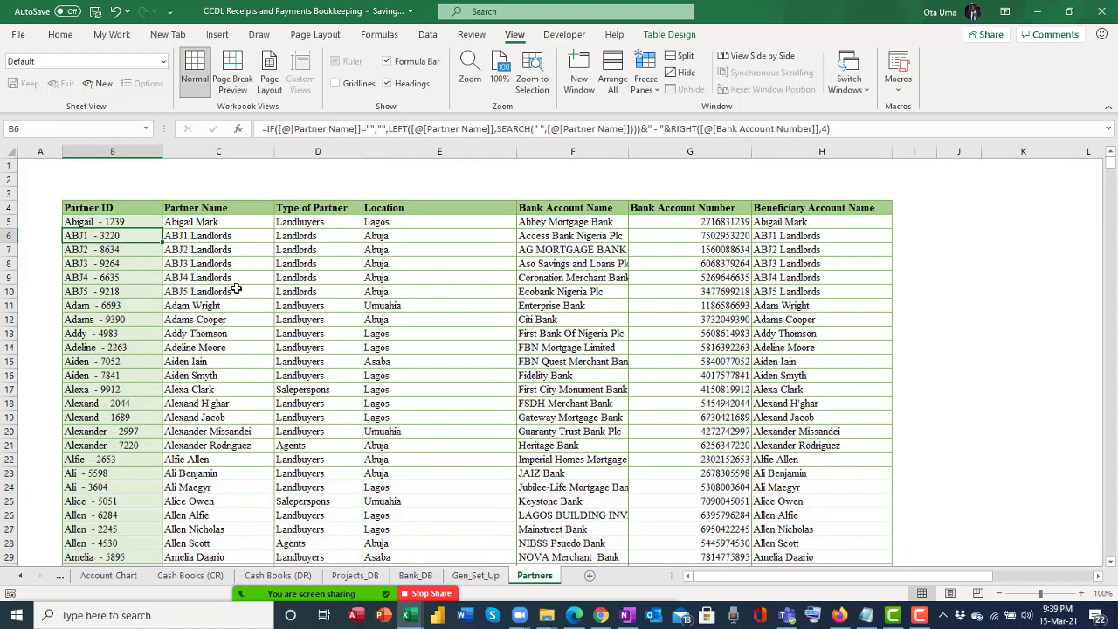
left_click(217, 224)
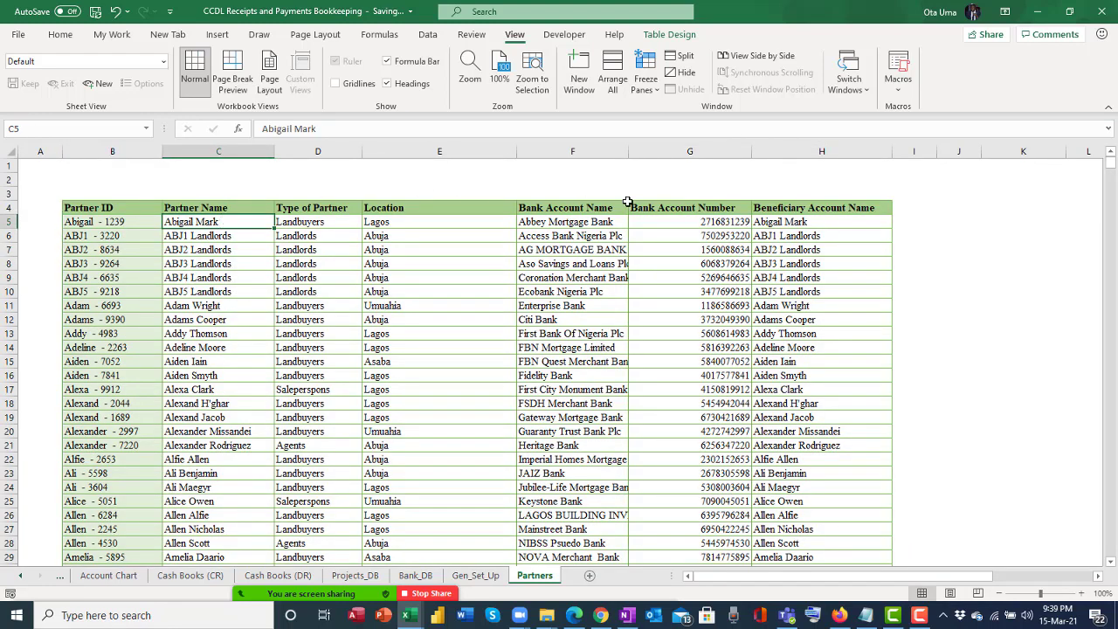
left_click(691, 225)
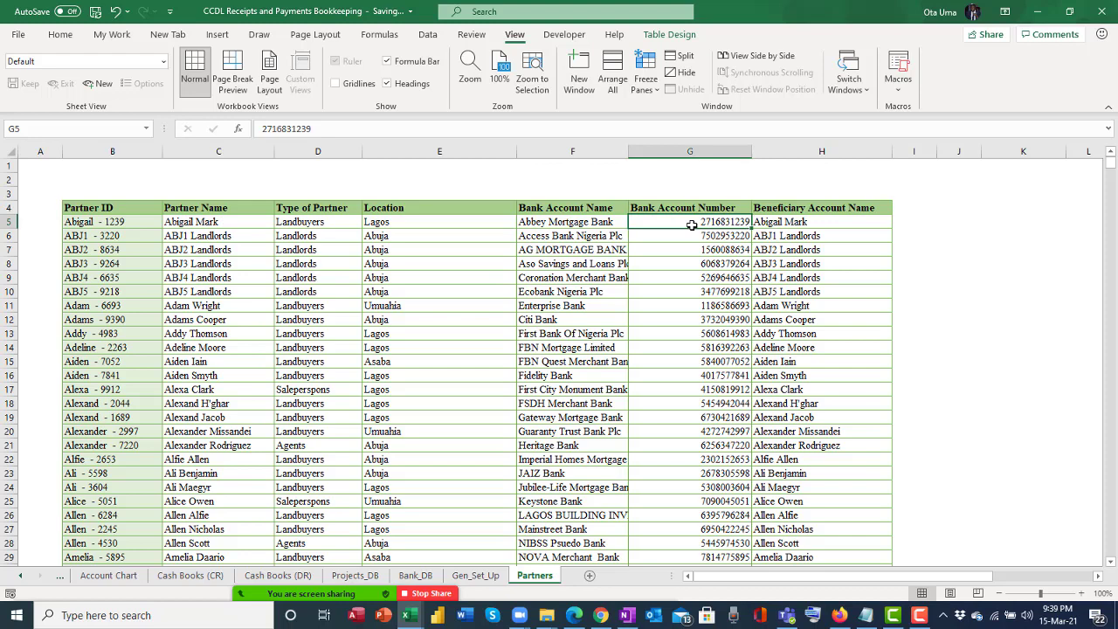
left_click(107, 251)
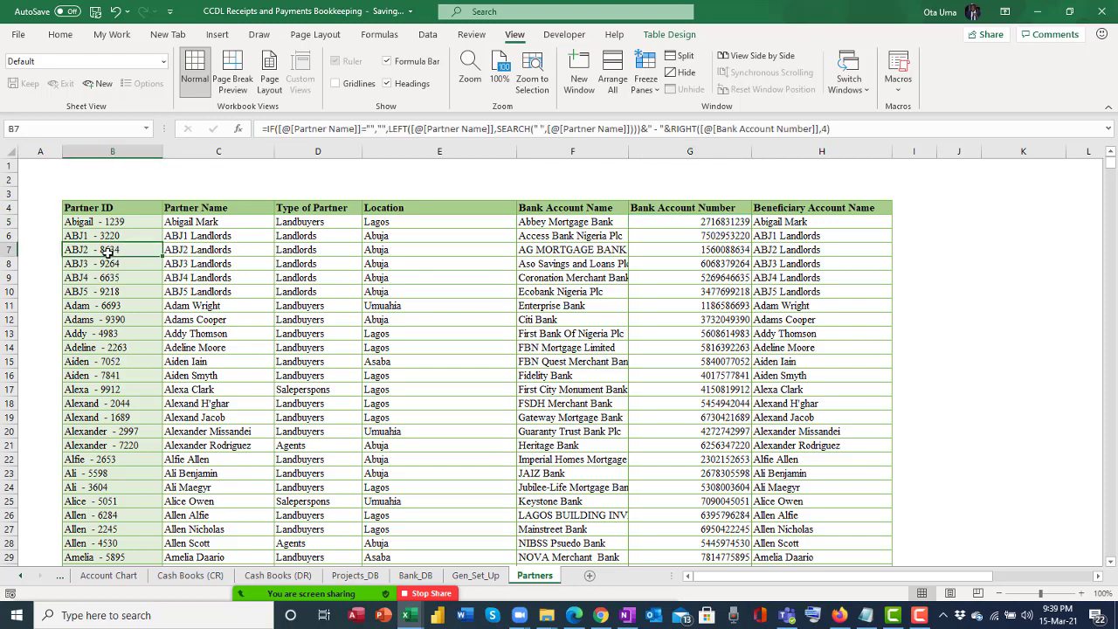
left_click(193, 236)
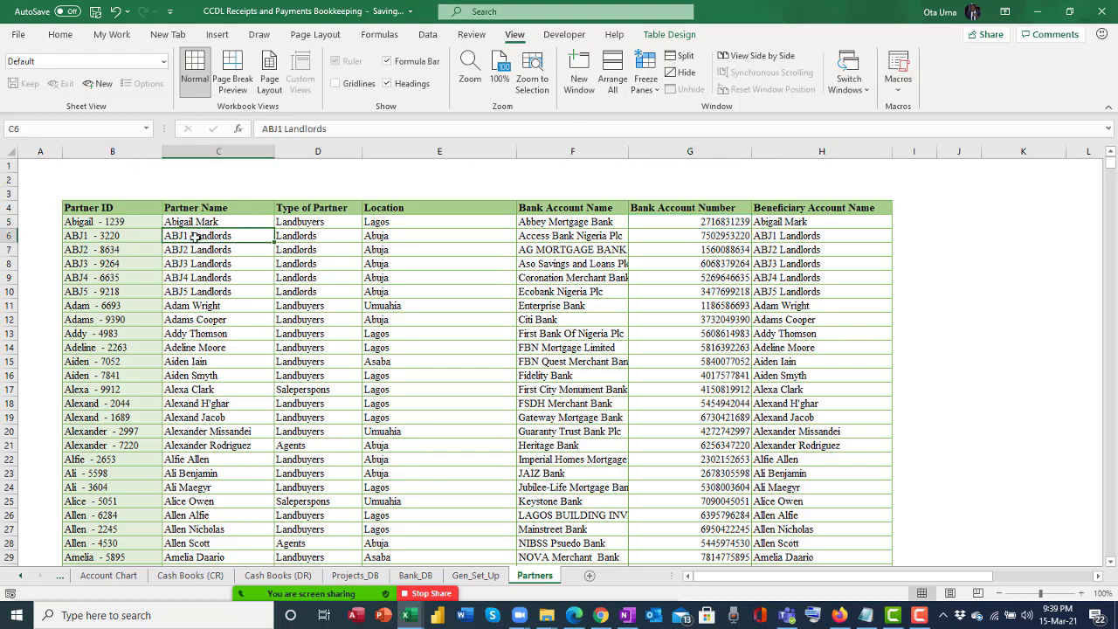
left_click(692, 262)
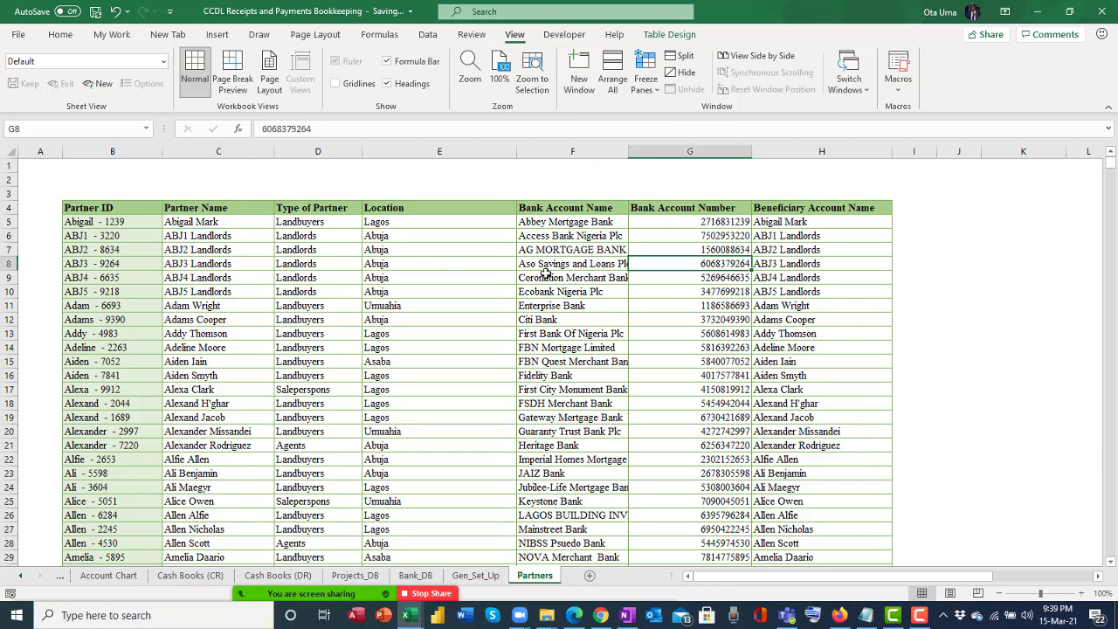
Return to the Bank UPload sheet from the earlier sheet tabs
left_click(23, 577)
left_click(23, 577)
left_click(23, 577)
left_click(22, 576)
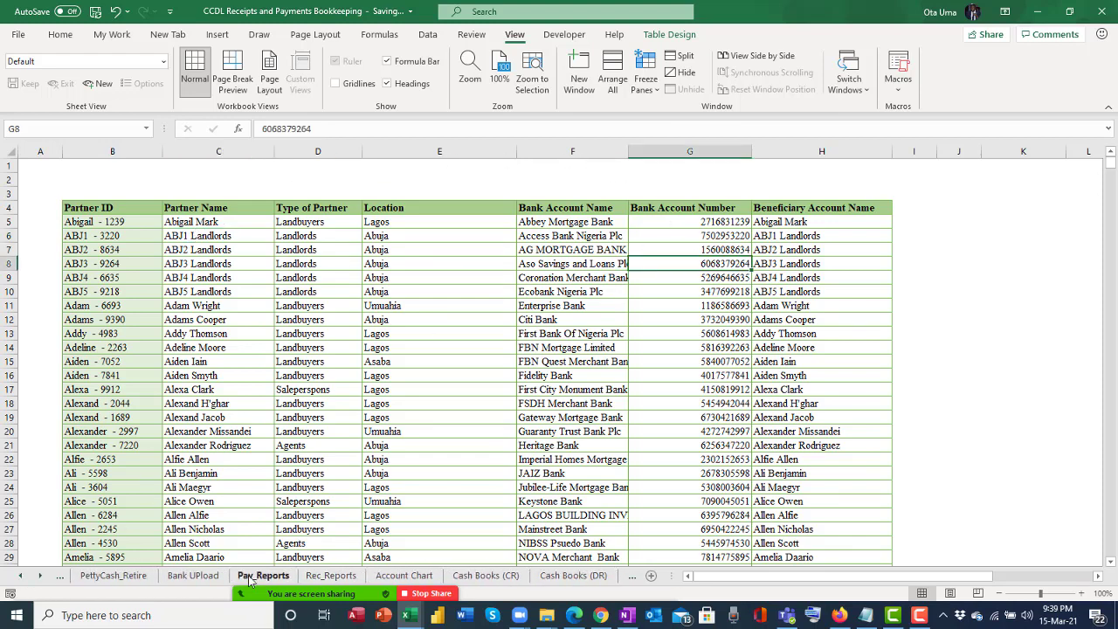
left_click(193, 576)
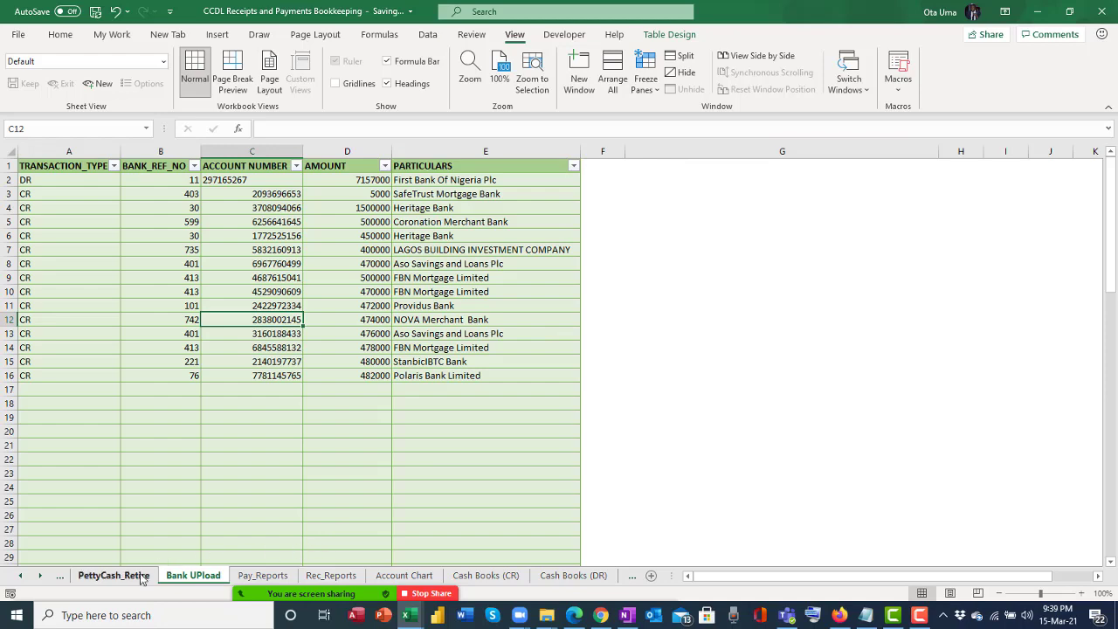
Try deleting the last Bank UPload amount and particulars, dismissing the protected-sheet warnings
left_click(361, 376)
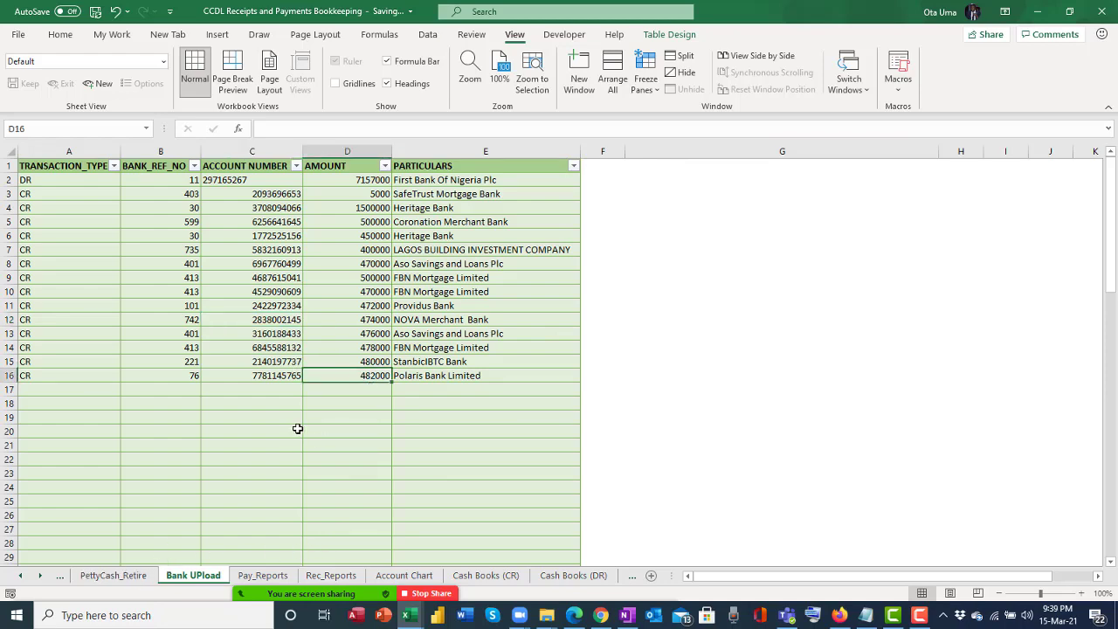
key("Delete")
left_click(567, 347)
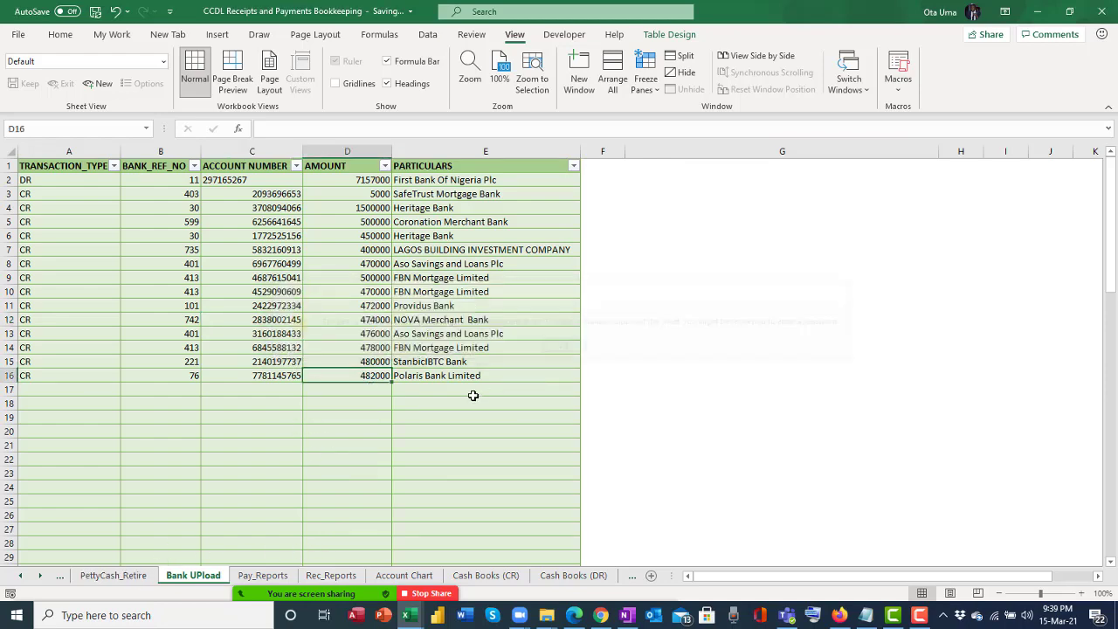
left_click(463, 376)
key("Delete")
left_click(567, 347)
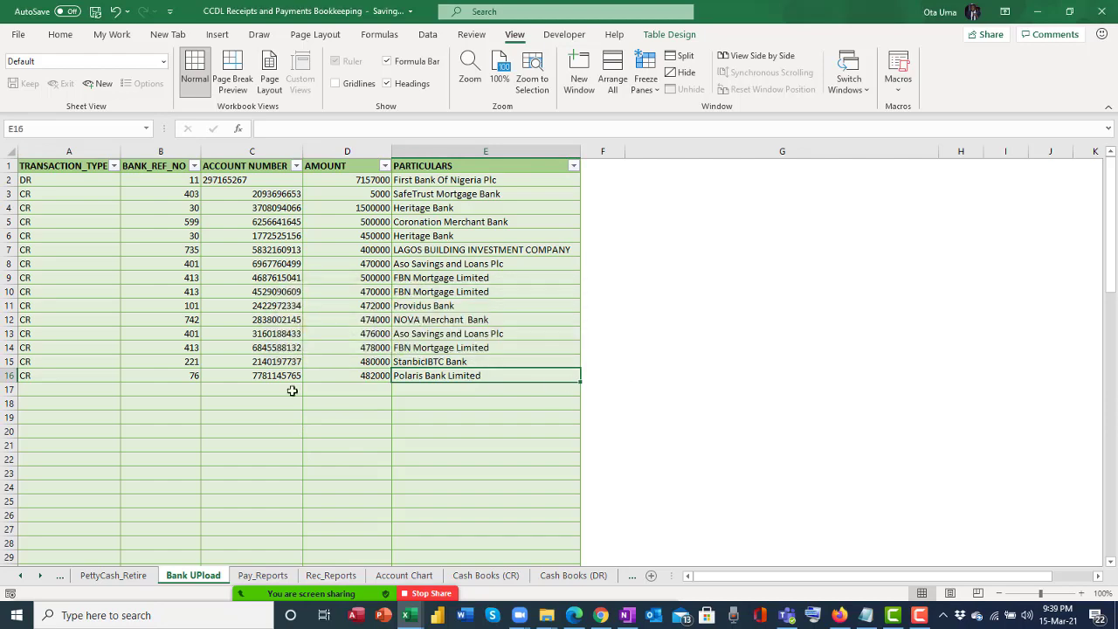
left_click(236, 377)
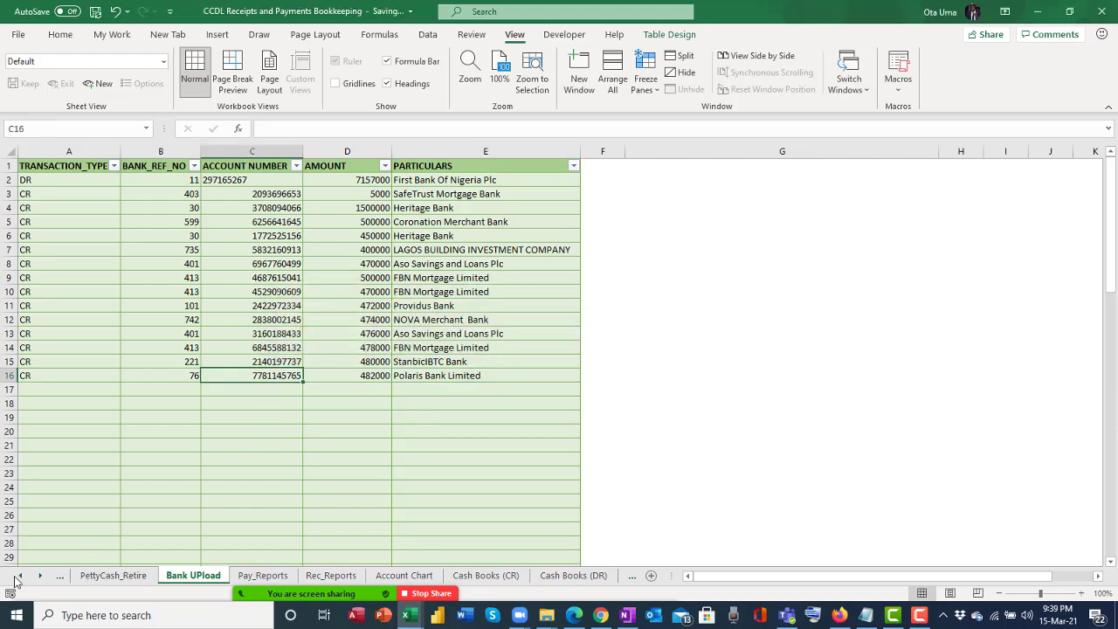
Clear the last payee in Payment Schedule cell E21 and view the effect on Bank UPload
left_click(15, 581)
left_click(87, 581)
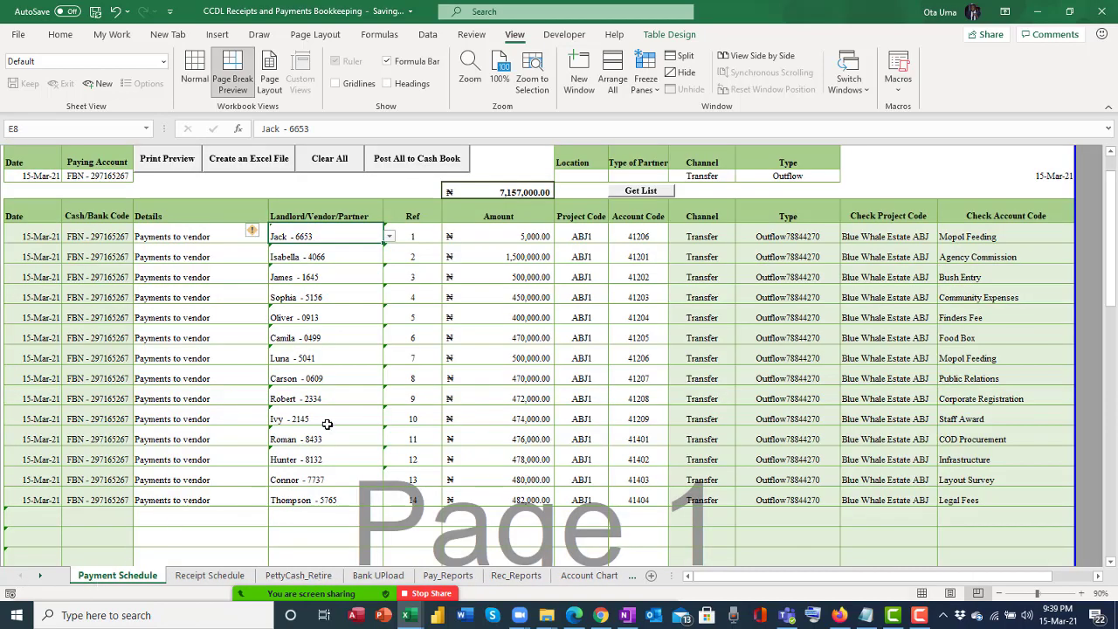
left_click(313, 500)
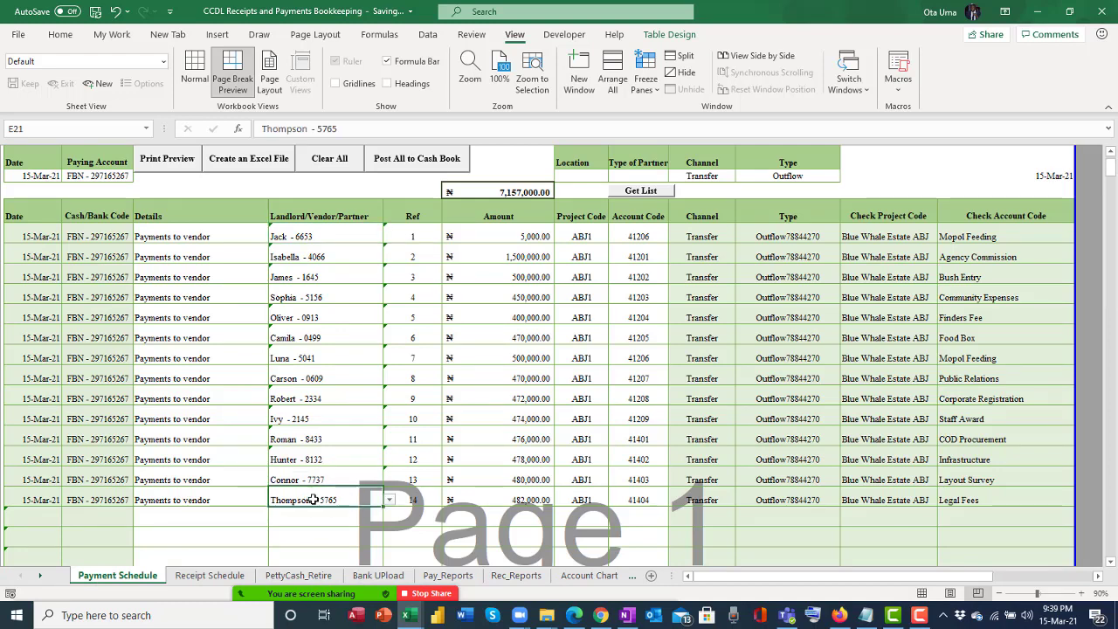
key("Delete")
left_click(232, 512)
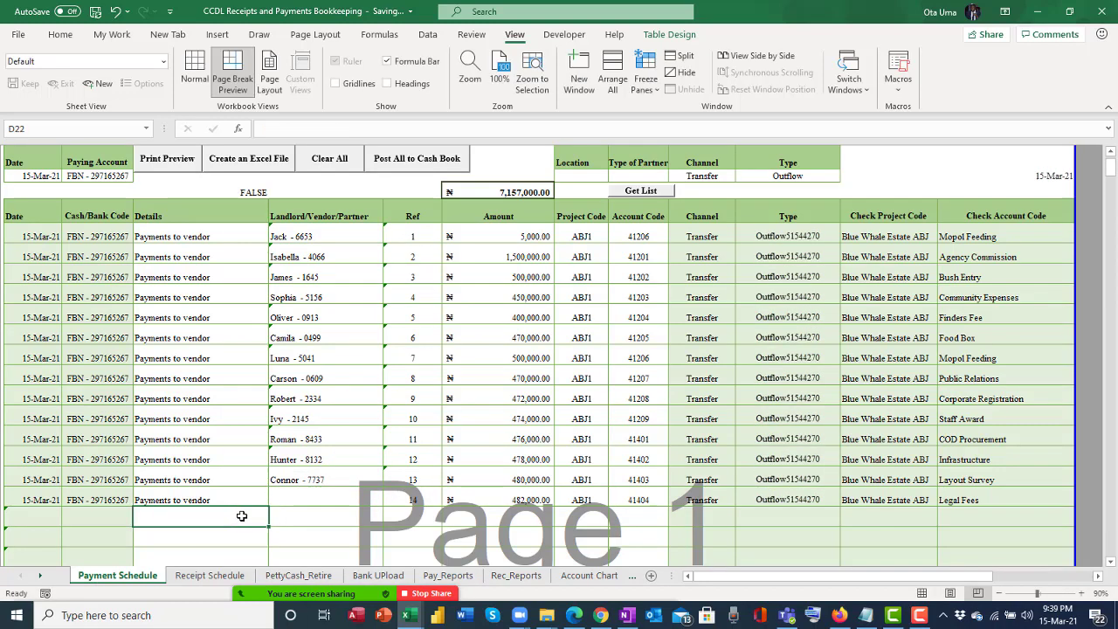
scroll(51, 578, "down", 4)
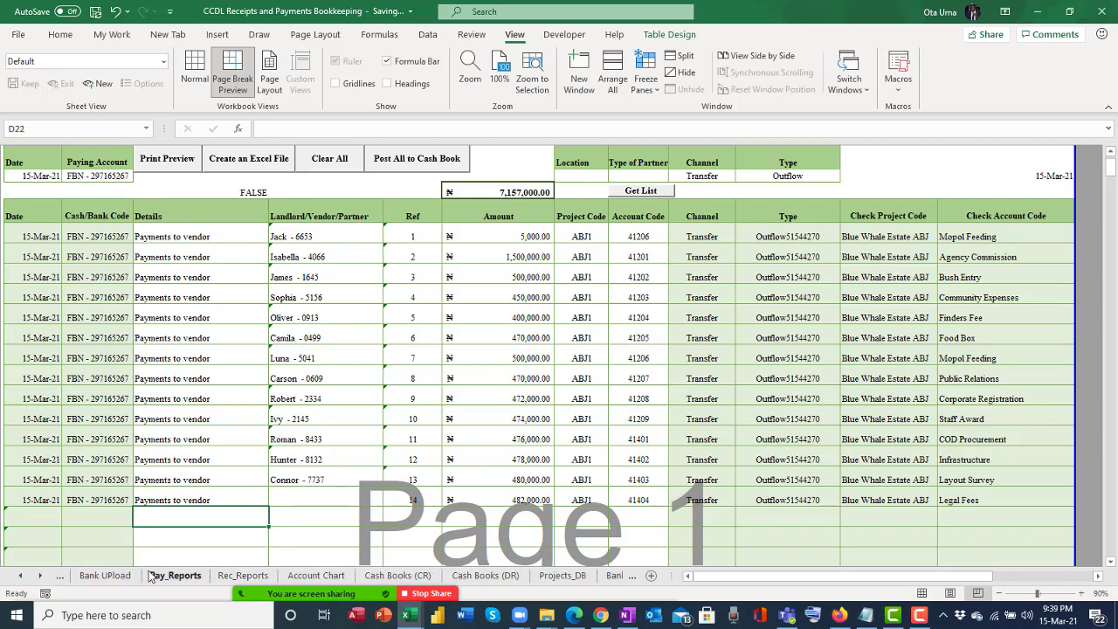
left_click(104, 575)
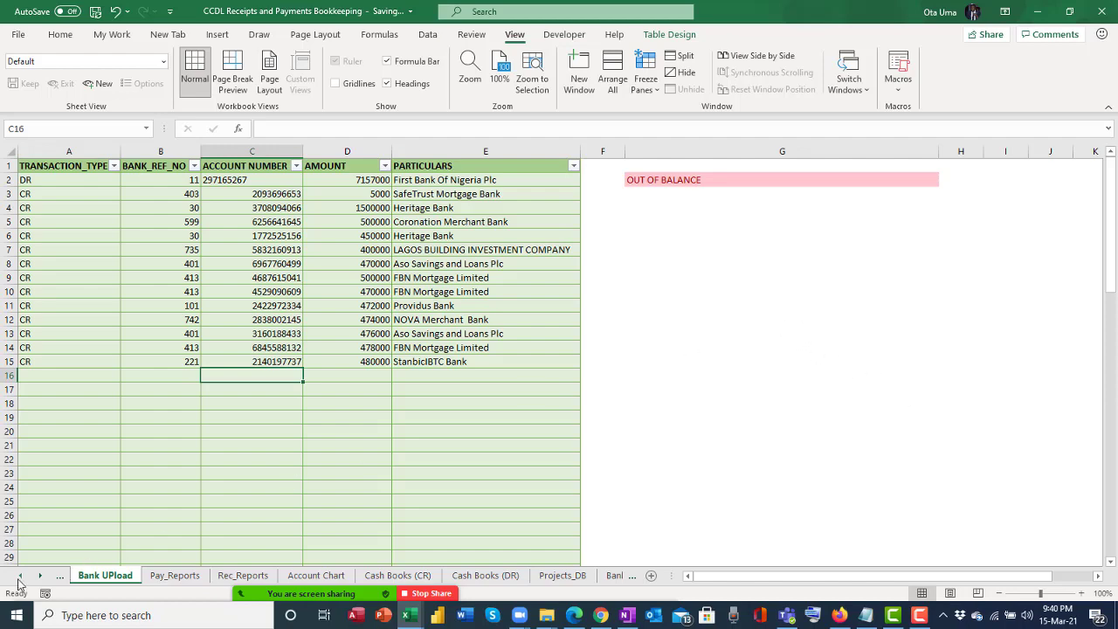
Recheck the emptied payee E21 and its 482,000.00 amount, then view Bank UPload again
left_click(19, 577)
left_click(20, 576)
left_click(117, 575)
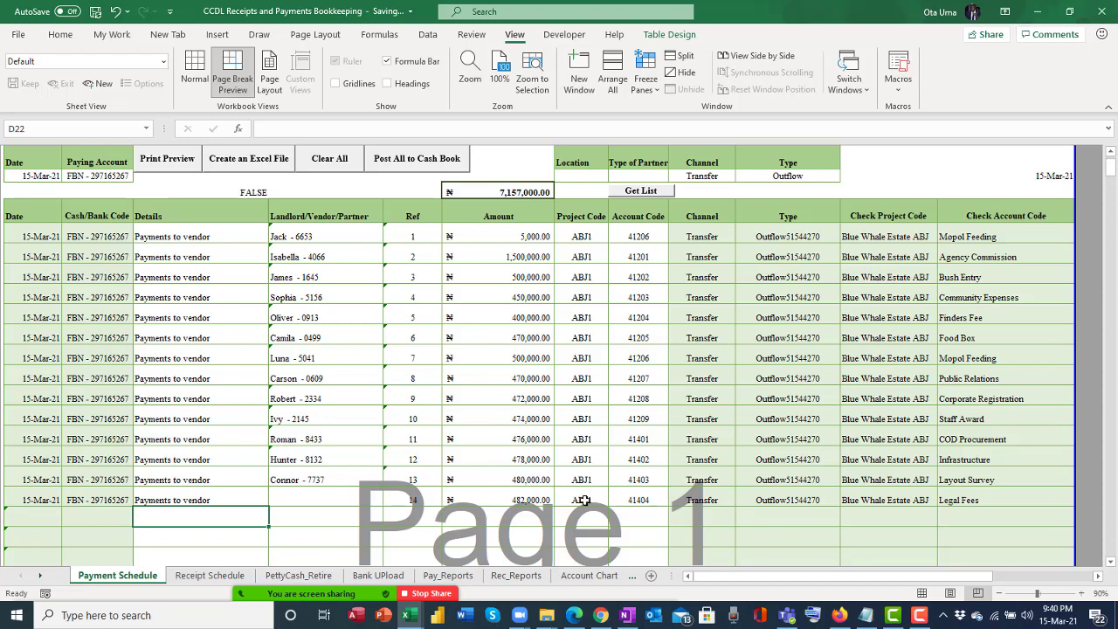
left_click(325, 499)
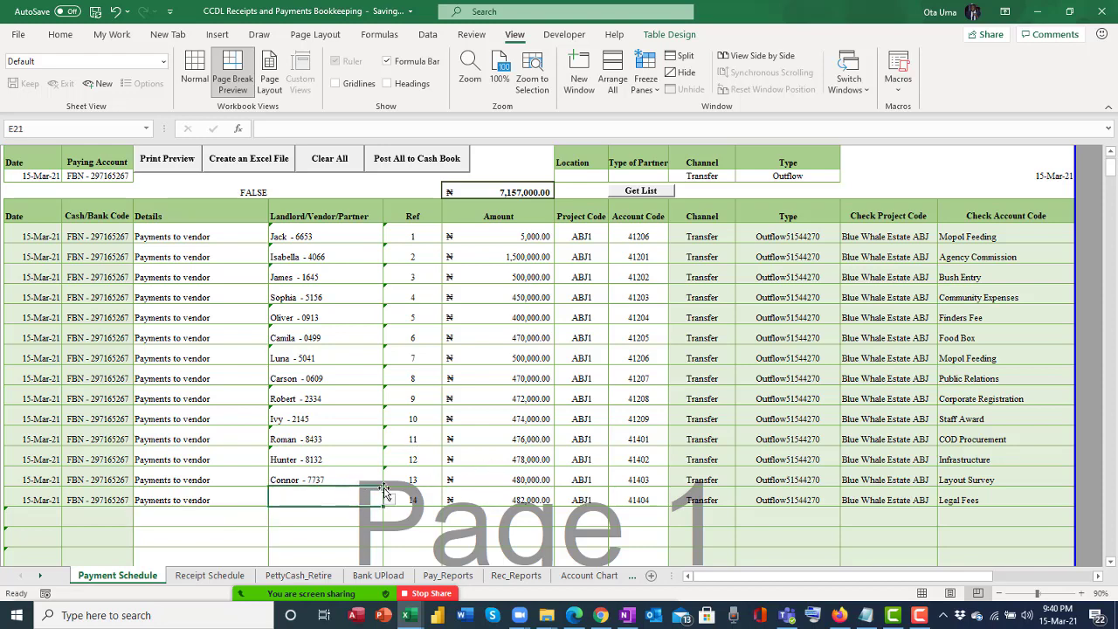
left_click(513, 497)
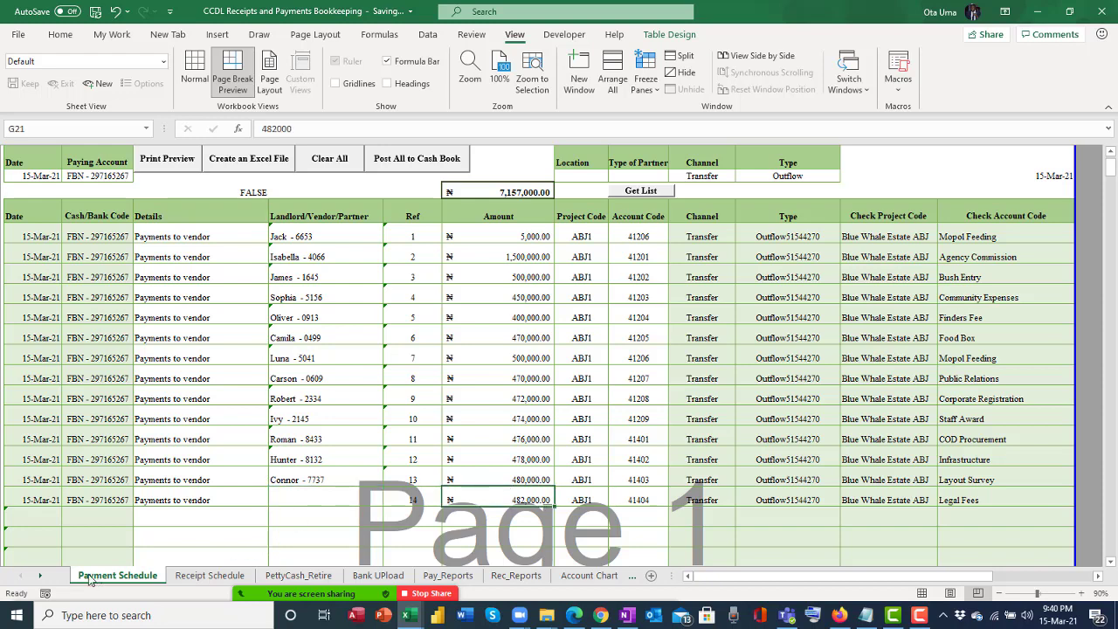
left_click(40, 575)
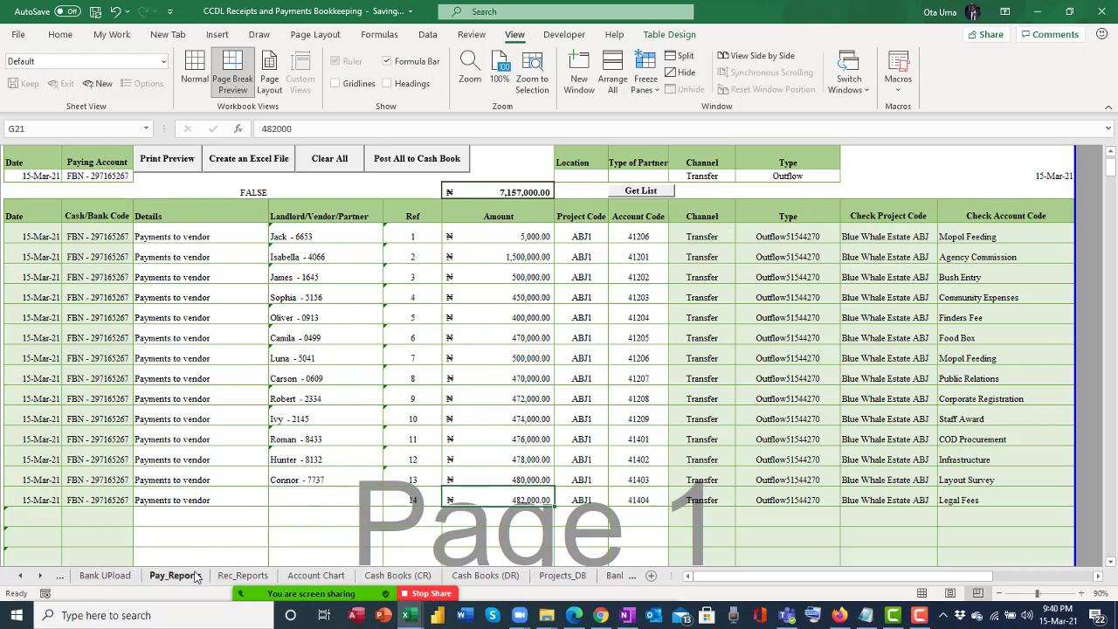
left_click(105, 575)
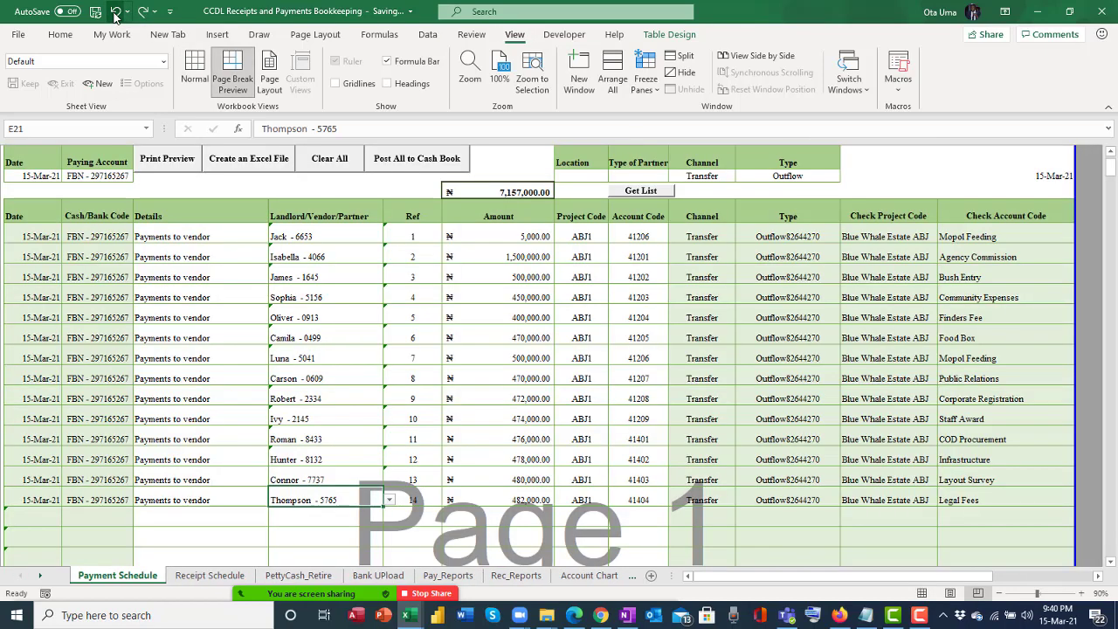
Undo the payee deletion, confirm the restored Bank UPload row, and switch to SALARY_CSV_FILE_FORMAT
left_click(114, 10)
left_click(378, 576)
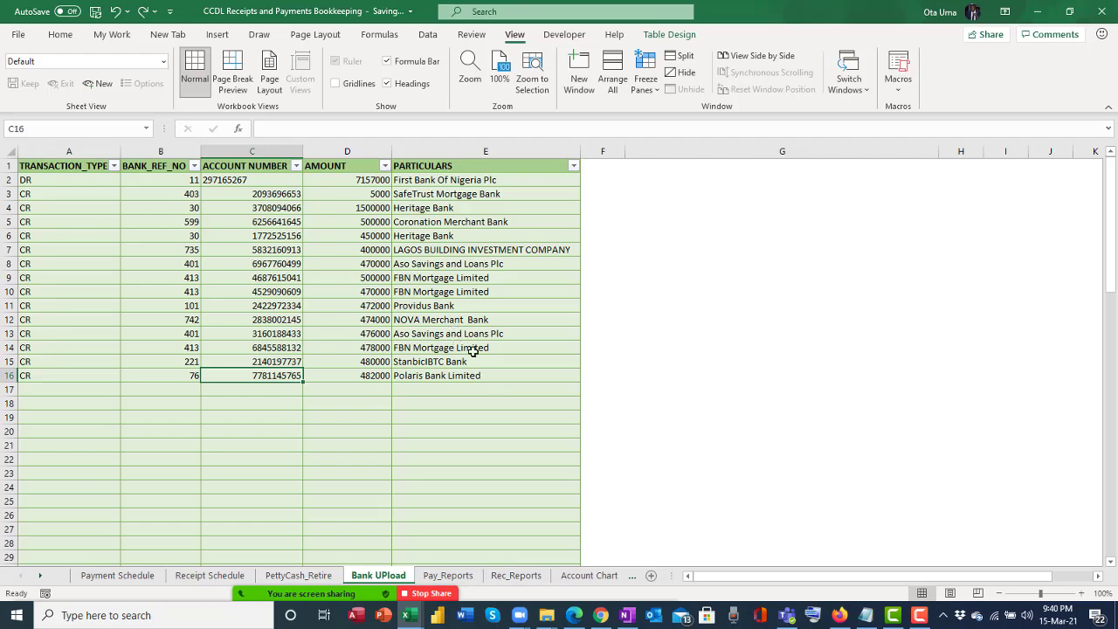
key("ctrl+Tab")
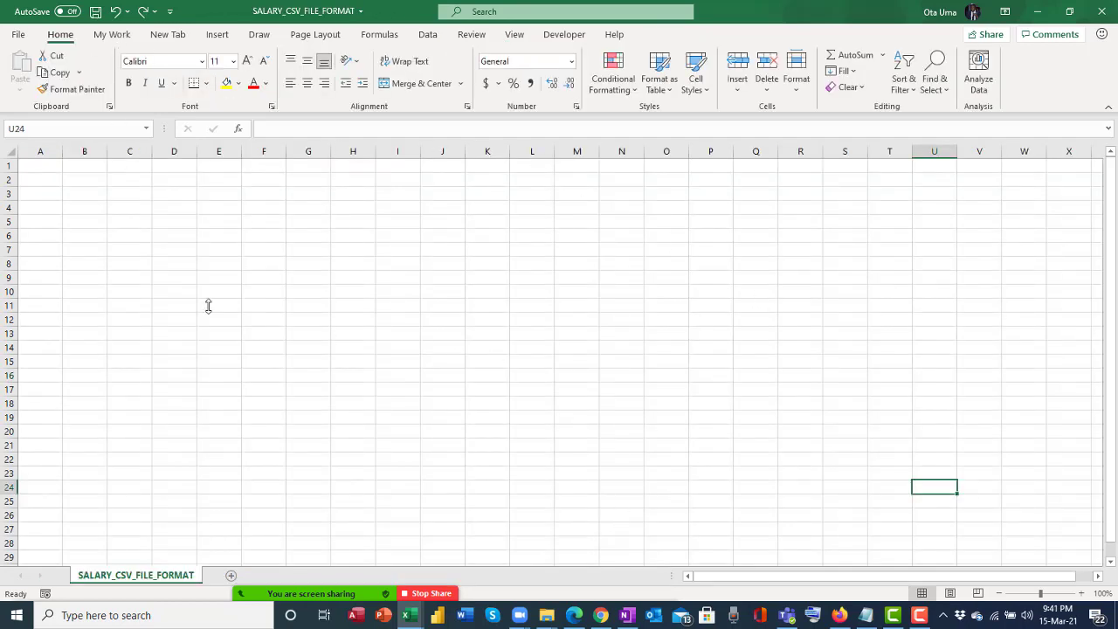
Switch to the CCDL Receipts and Payments Bookkeeping workbook and dismiss its can't-save warning
left_click(374, 261)
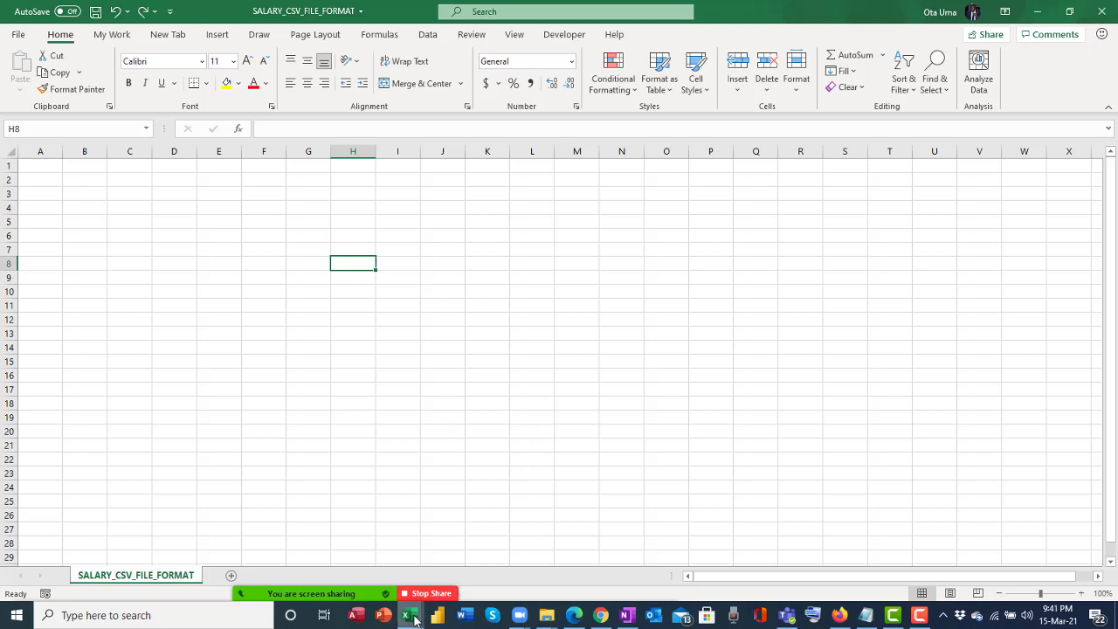
left_click(410, 616)
mouse_move(415, 619)
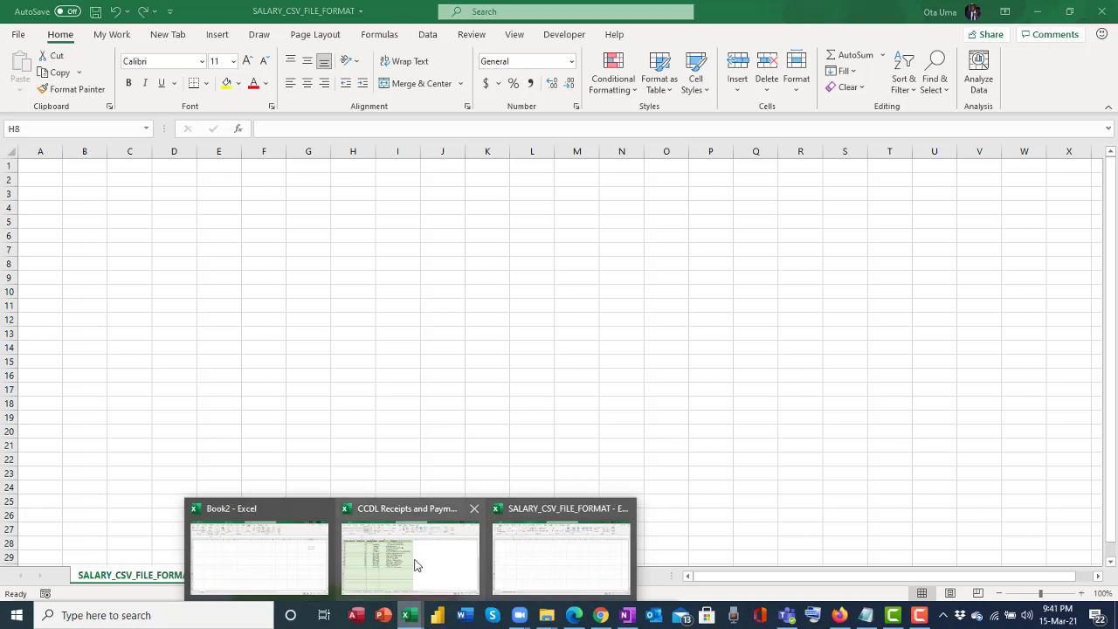
left_click(417, 559)
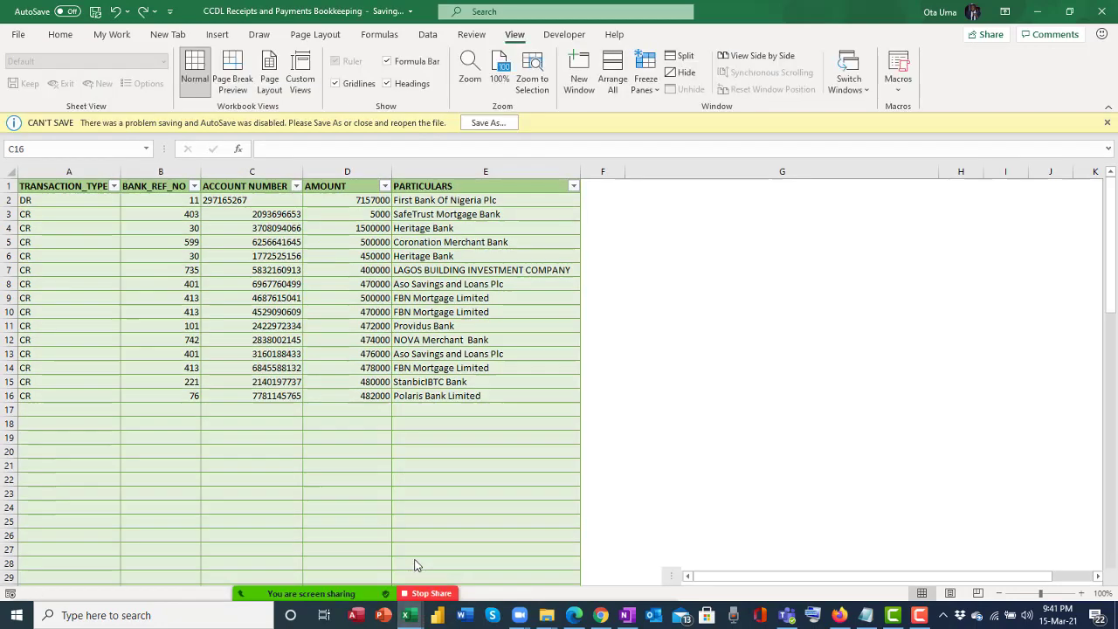
left_click(1107, 122)
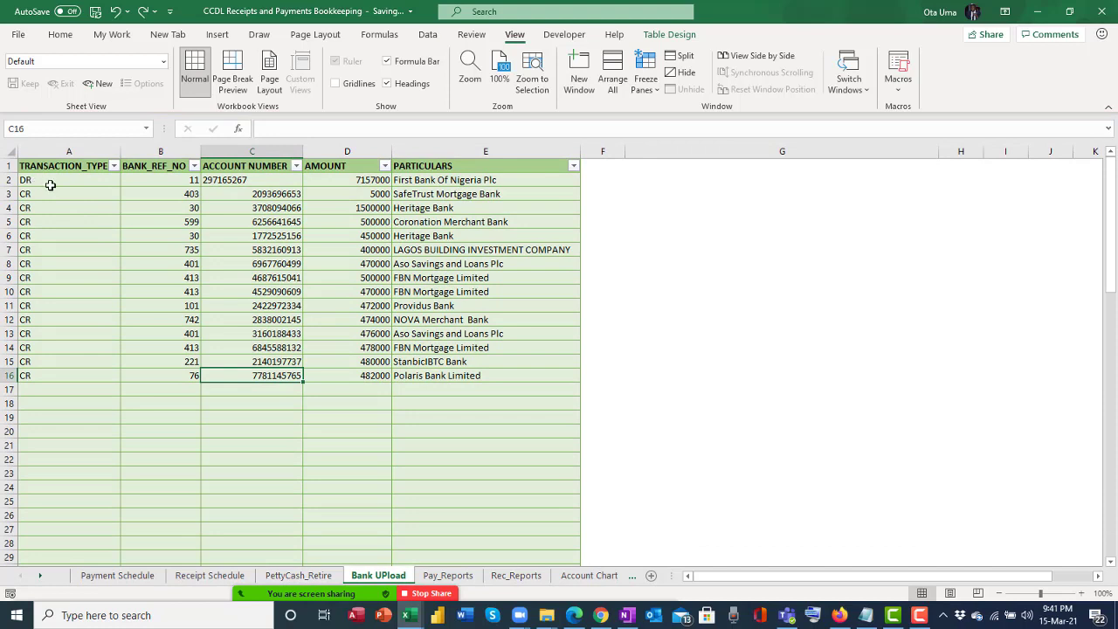
Copy the Bank UPload rows A2:E16, then return to the SALARY_CSV_FILE_FORMAT workbook
mouse_move(50, 182)
left_mouse_down()
mouse_move(461, 335)
mouse_move(457, 377)
left_mouse_up()
right_click(436, 300)
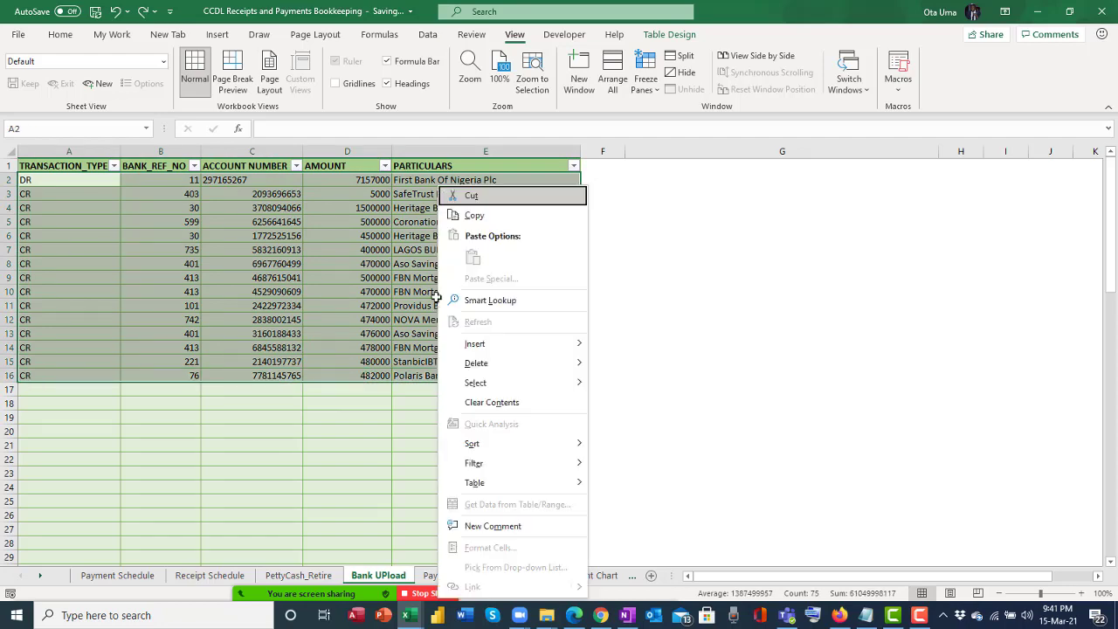
left_click(476, 215)
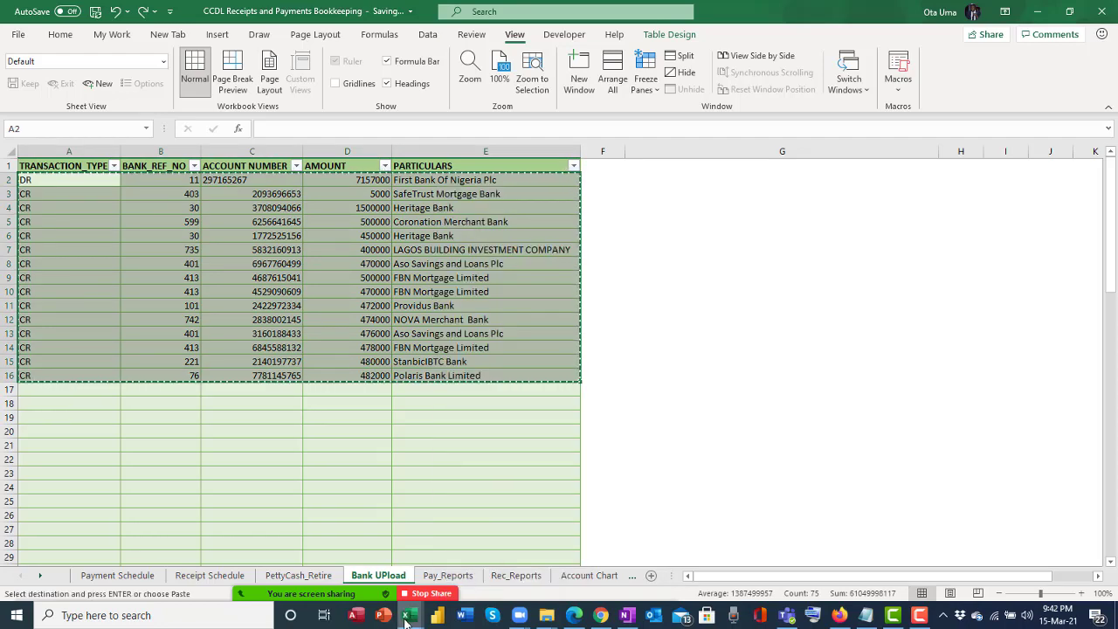
mouse_move(407, 615)
left_click(545, 577)
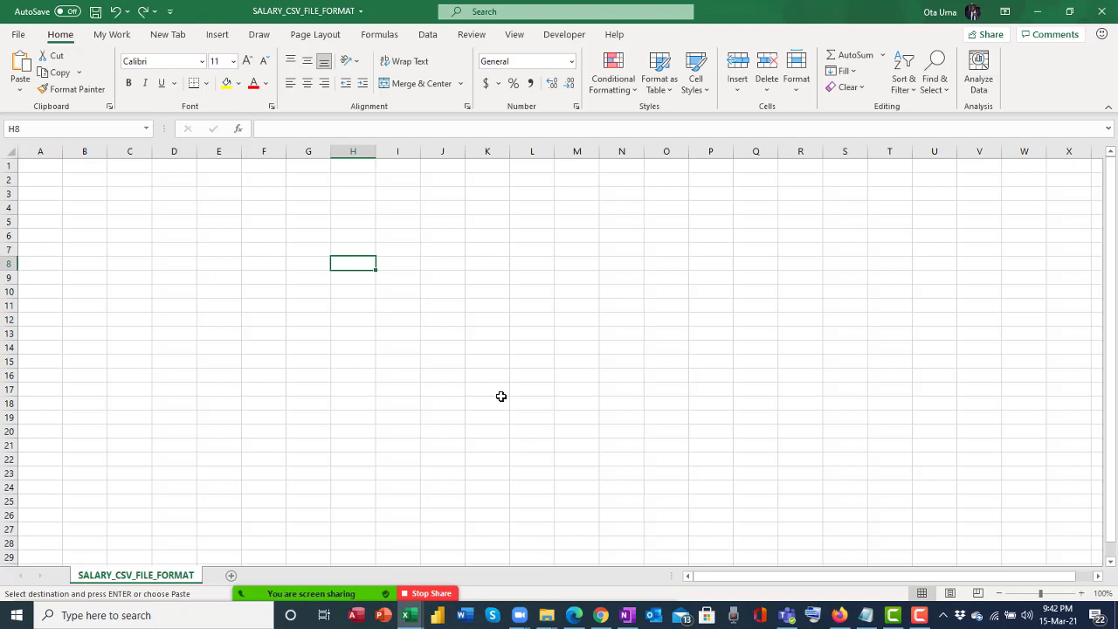
Paste the copied rows as values at A1, then autofit columns C and E
left_click(38, 167)
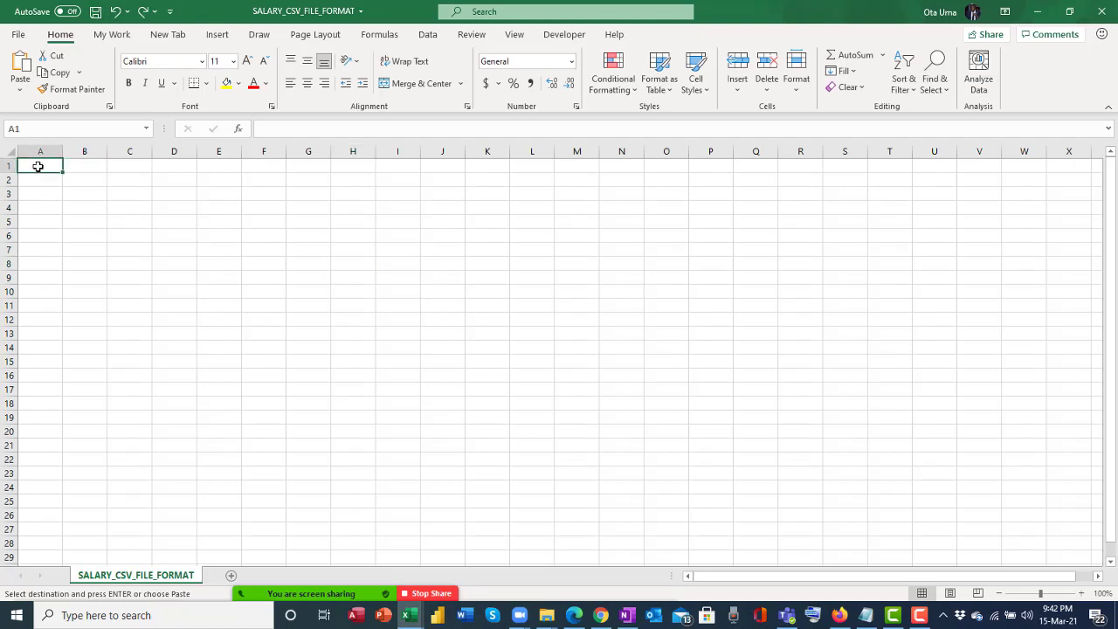
right_click(38, 166)
left_click(94, 259)
left_click(22, 207)
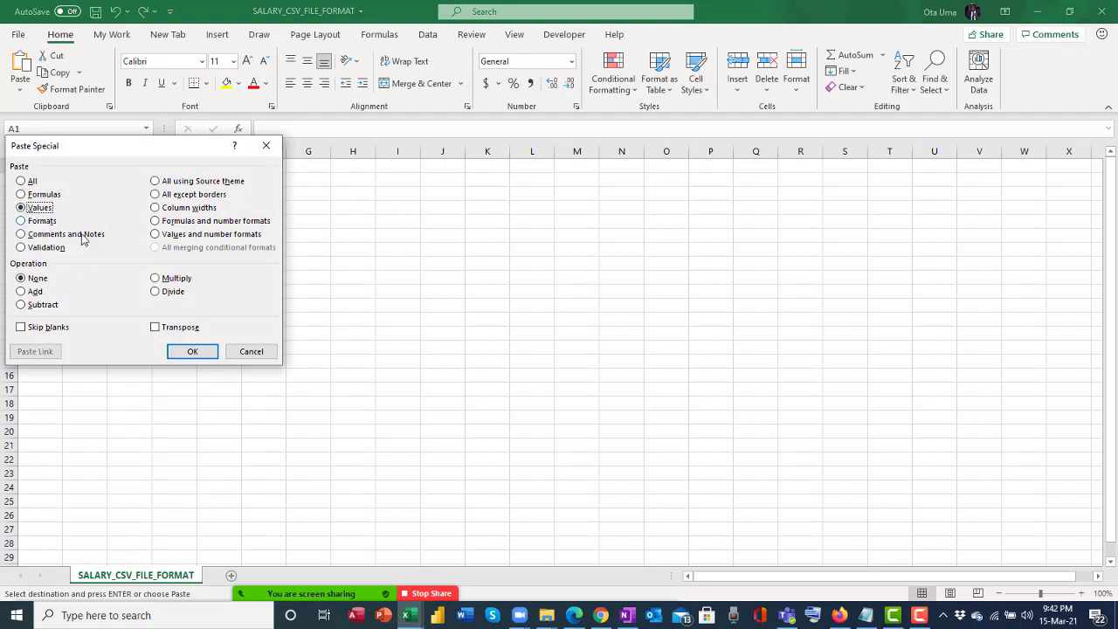
left_click(193, 351)
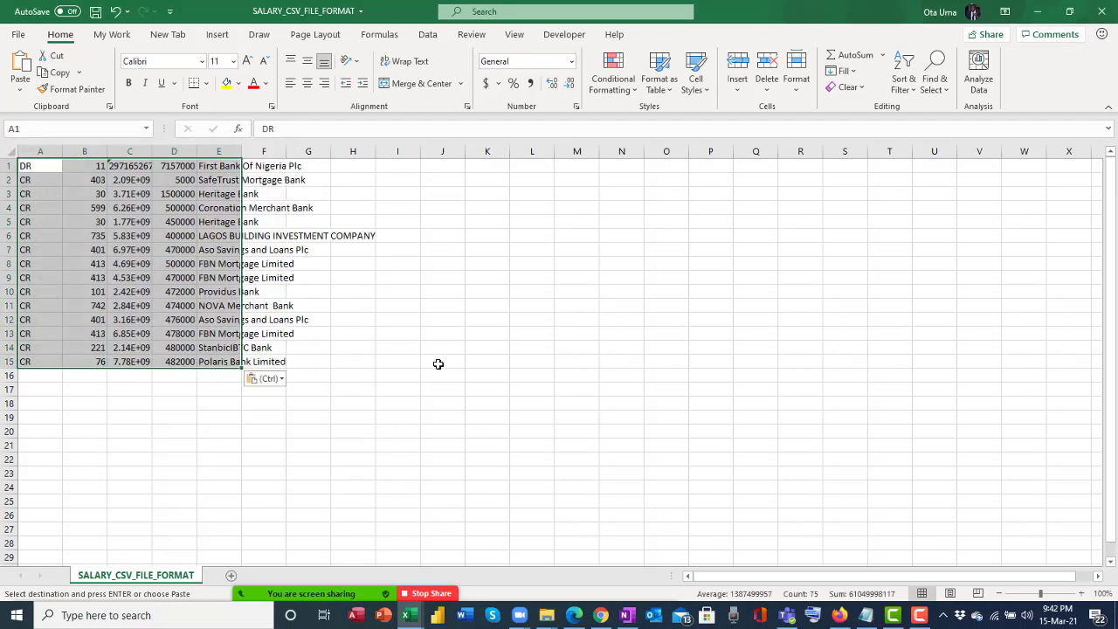
double_click(152, 151)
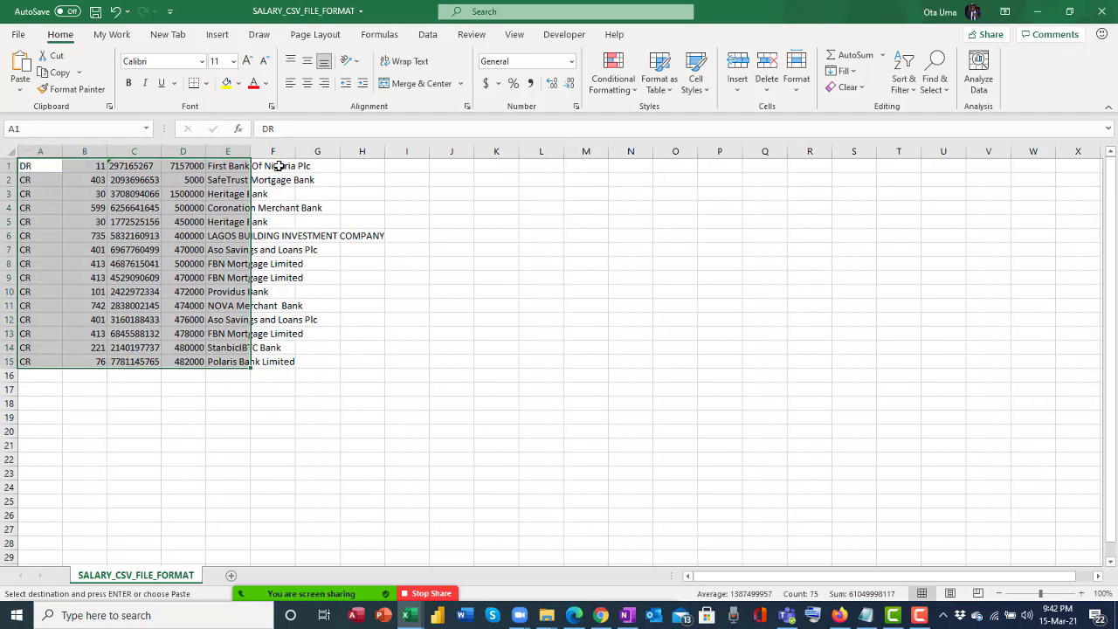
double_click(250, 151)
Deselect the pasted block and save the SALARY_CSV_FILE_FORMAT workbook from the Quick Access Toolbar
left_click(299, 250)
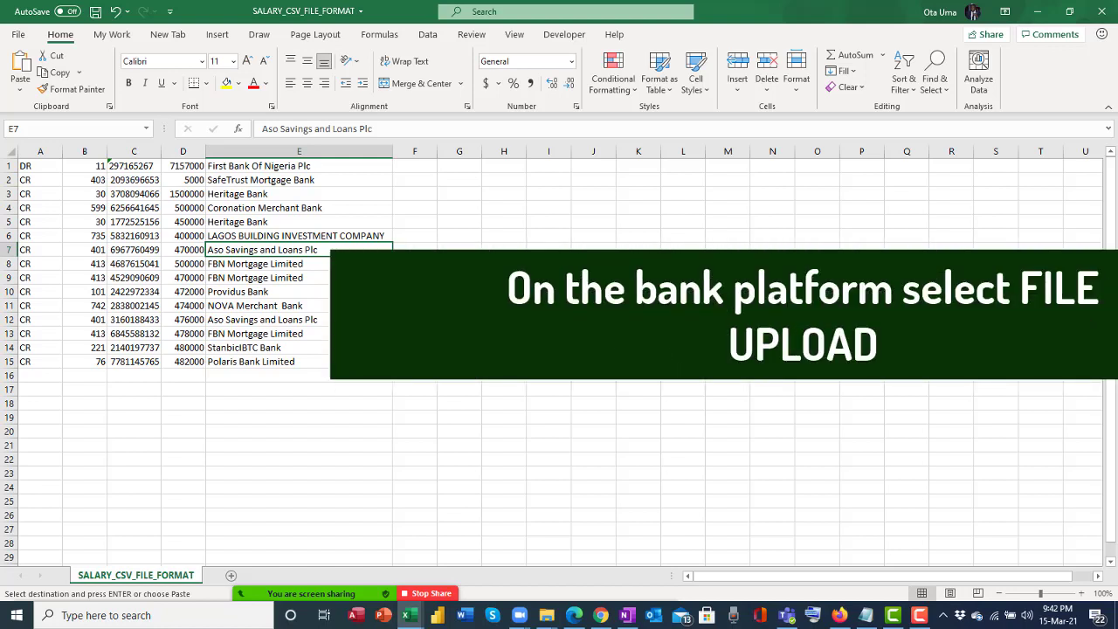
left_click(95, 12)
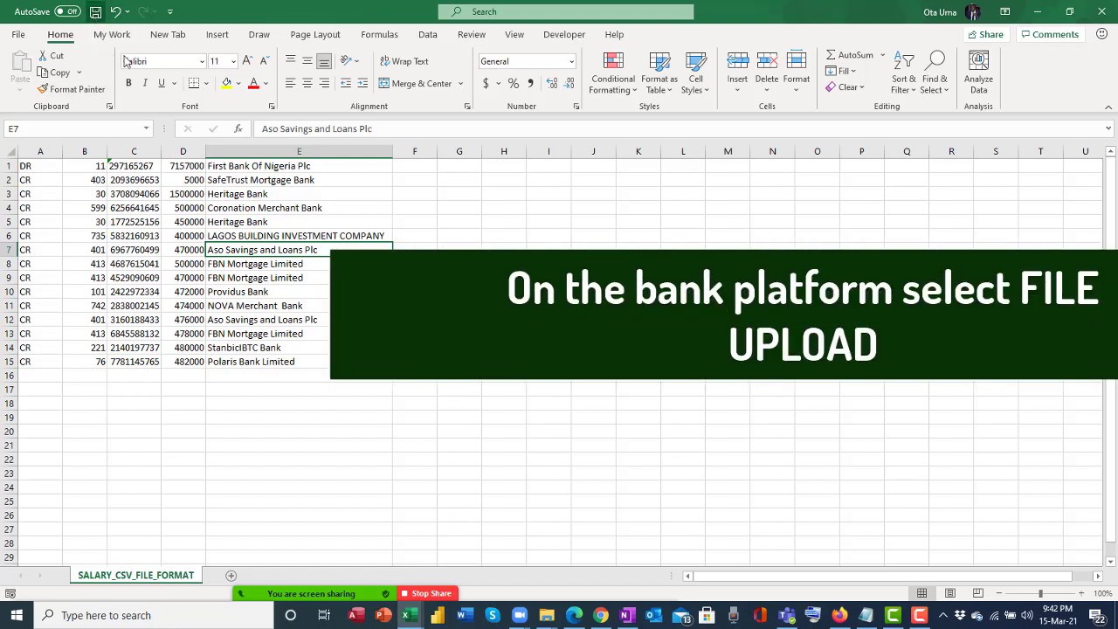